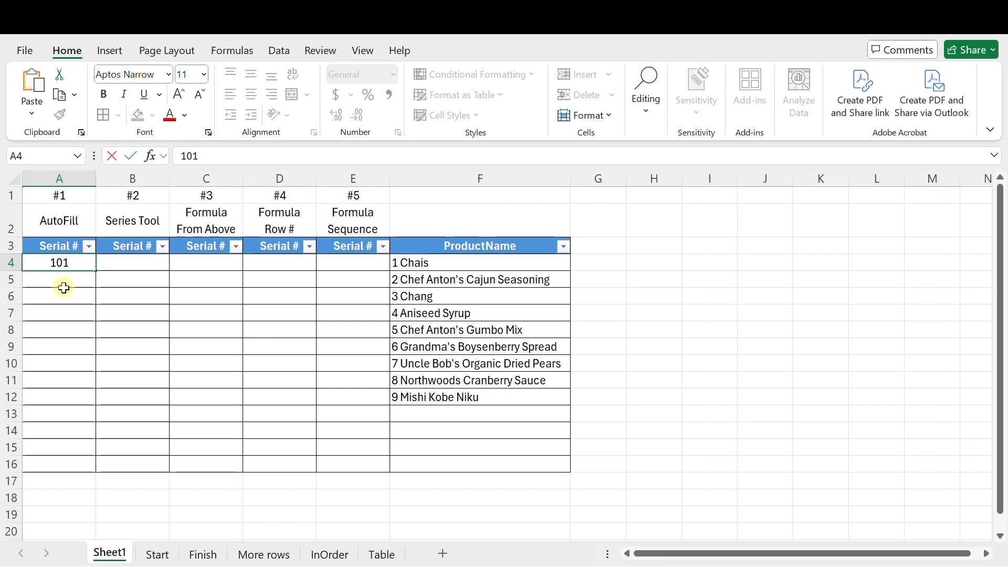
Start the AutoFill serial column with 101 in A4 and 102 in A5, and extend the series down to A12.
key(Return)
text(102)
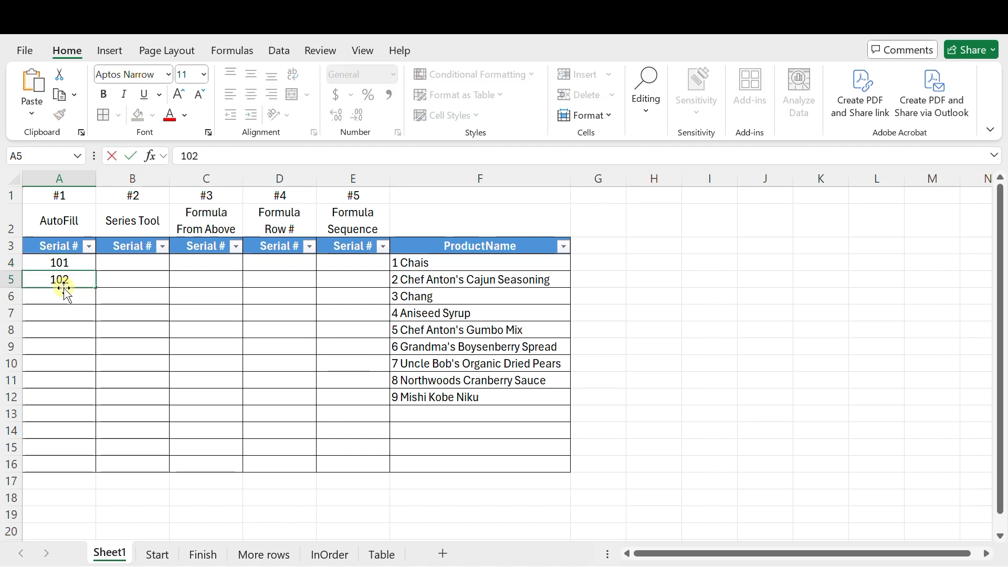
key(Return)
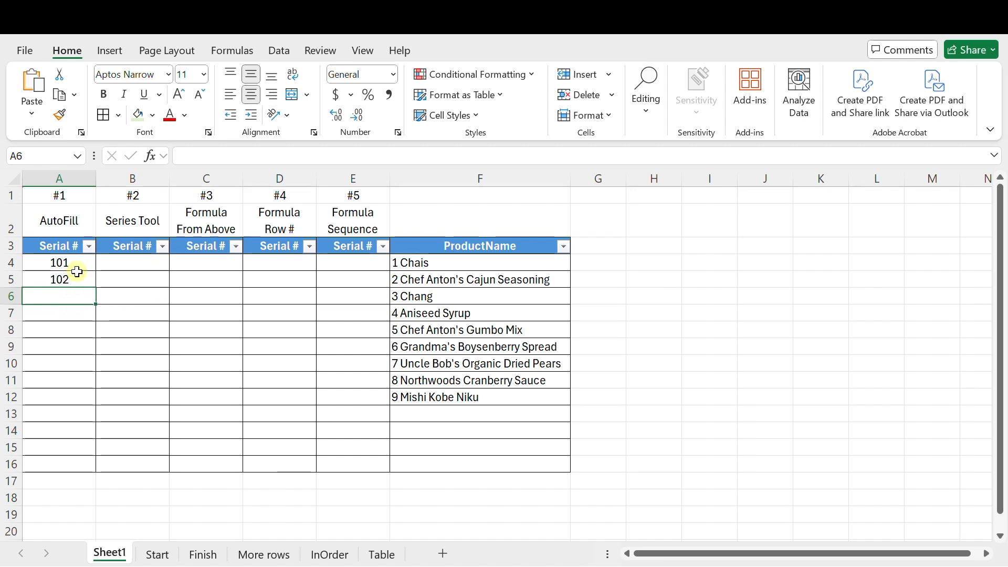
drag(76, 263, 79, 273)
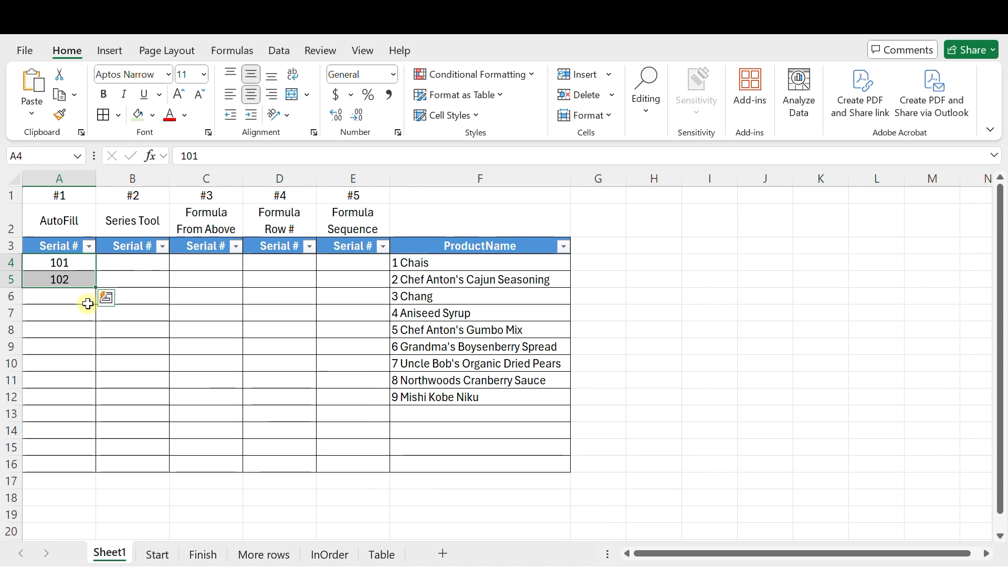
drag(95, 287, 88, 396)
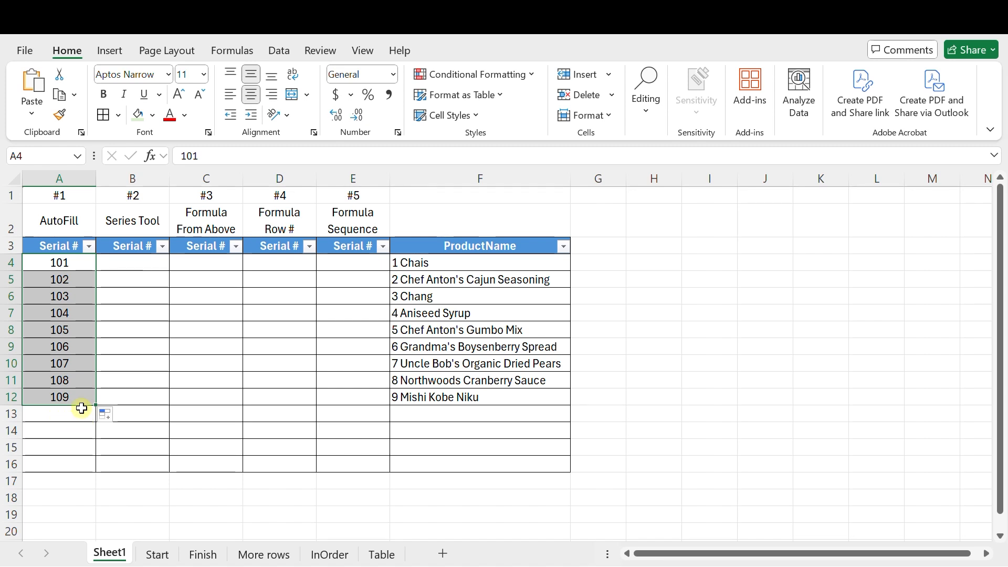
Add the product entry "Row" in F13 and extend the AutoFill serial numbers in column A to row 13.
click(463, 414)
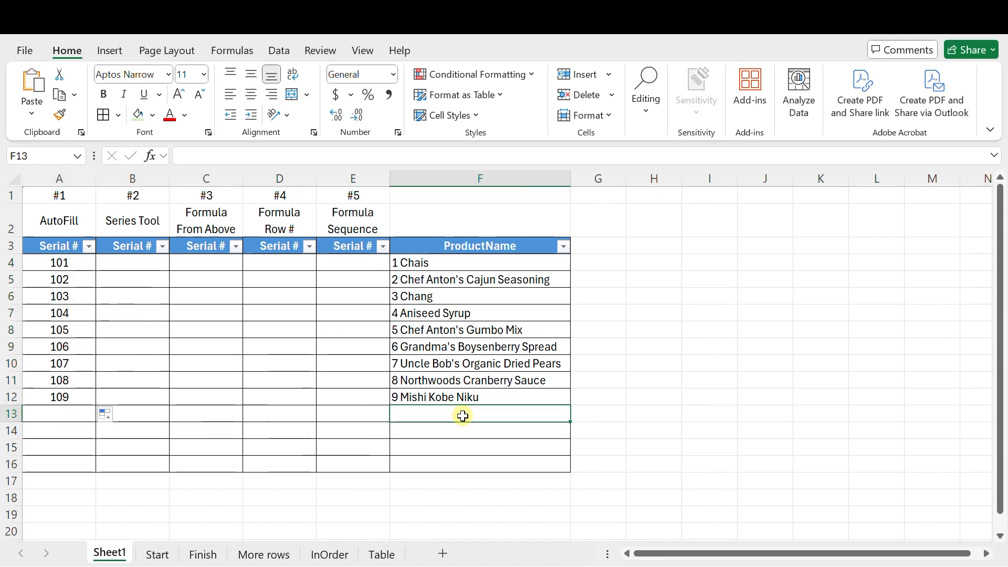
text(Row)
key(Return)
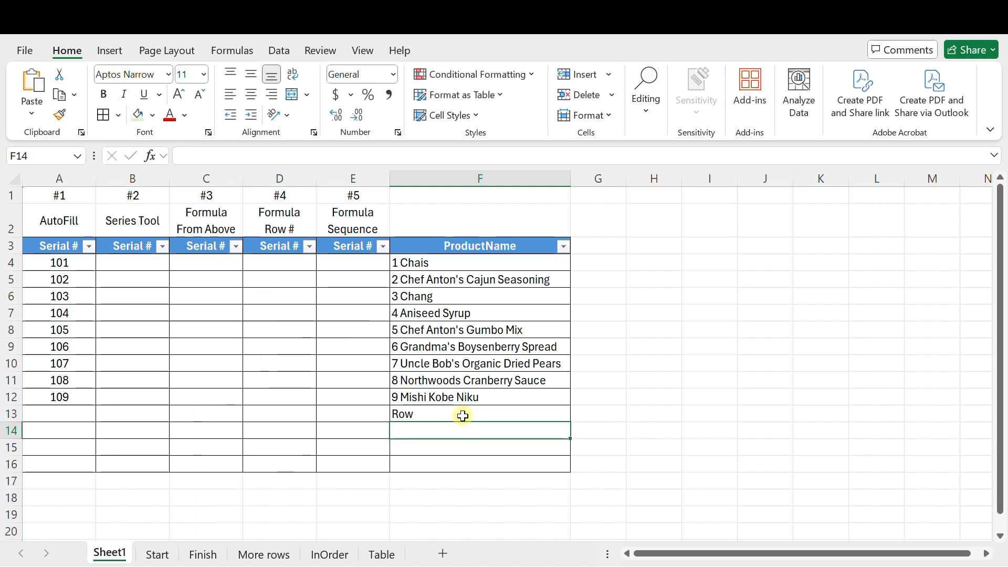
drag(61, 386, 91, 435)
Delete the entire worksheet row 6 holding the product Chang, and undo the deletion.
click(10, 296)
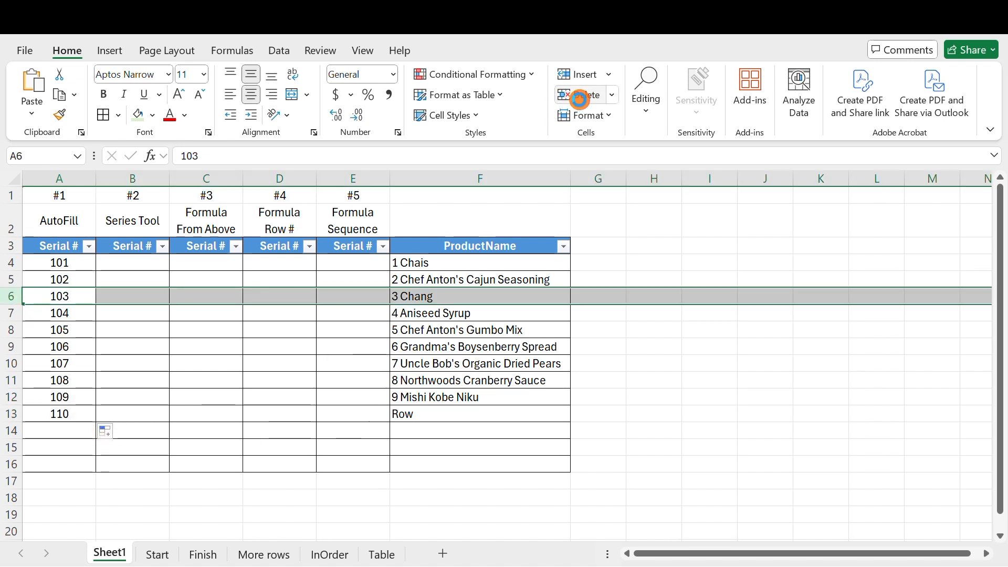
click(580, 98)
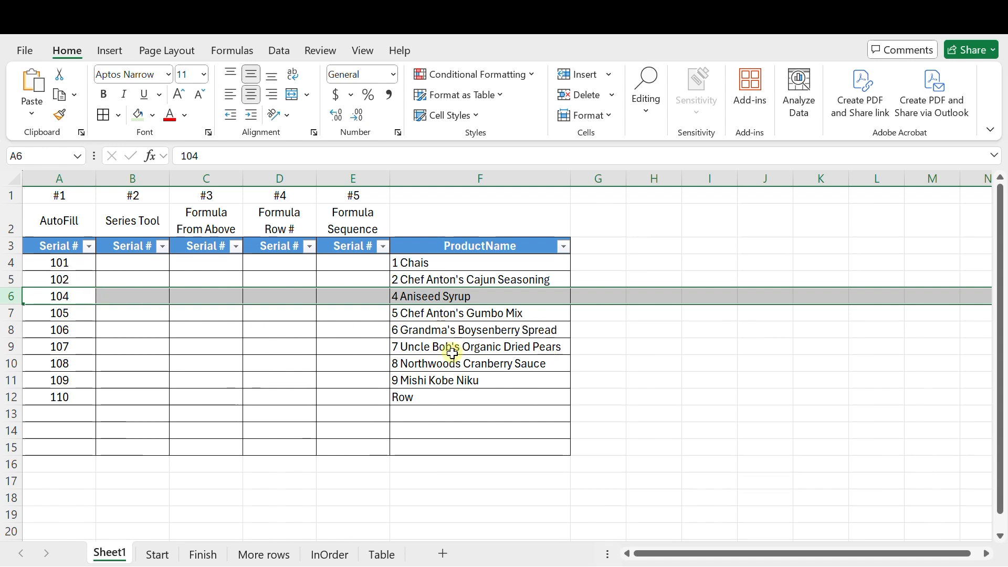
key(ctrl+z)
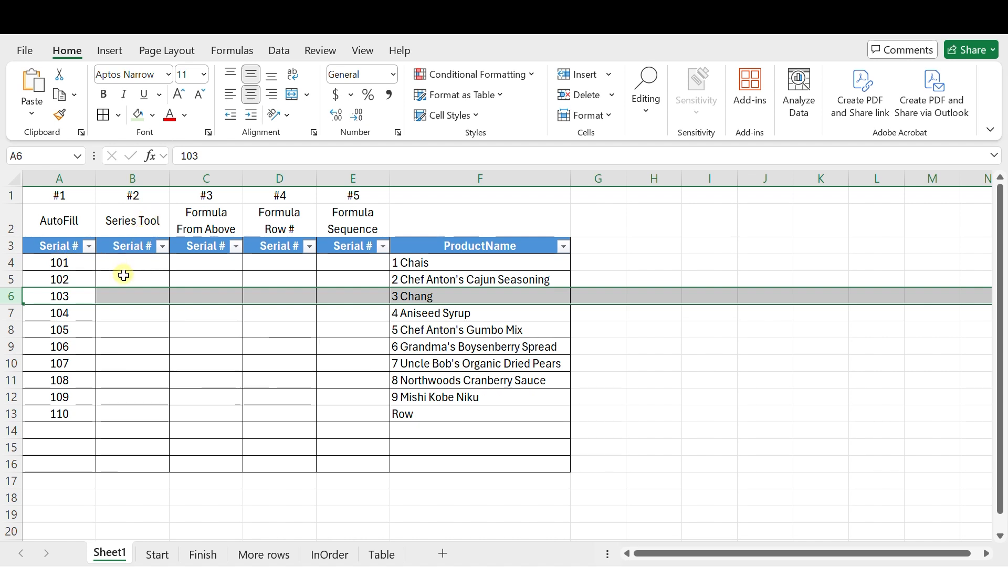
drag(81, 396, 87, 416)
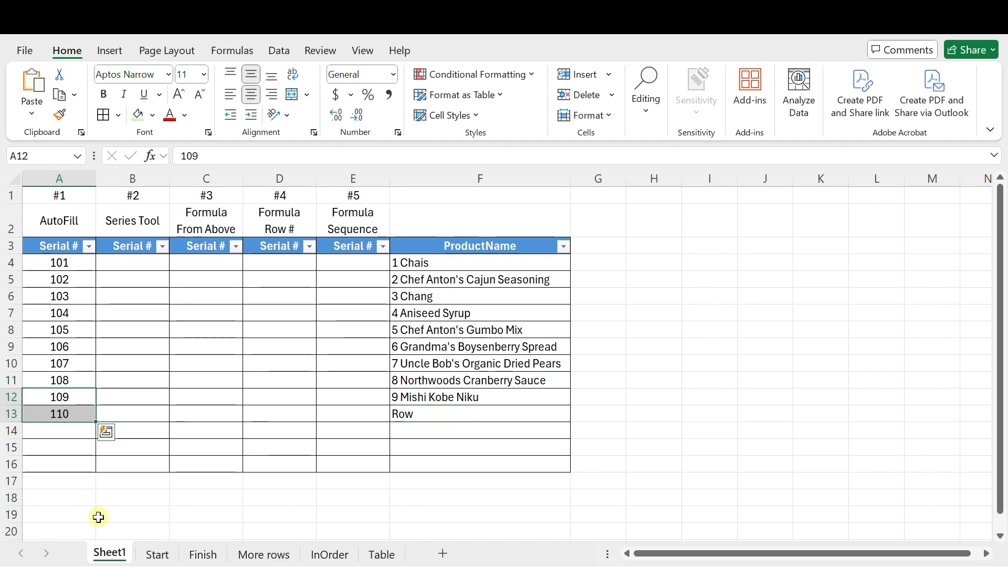
scroll(89, 512, down, 5)
scroll(91, 505, up, 5)
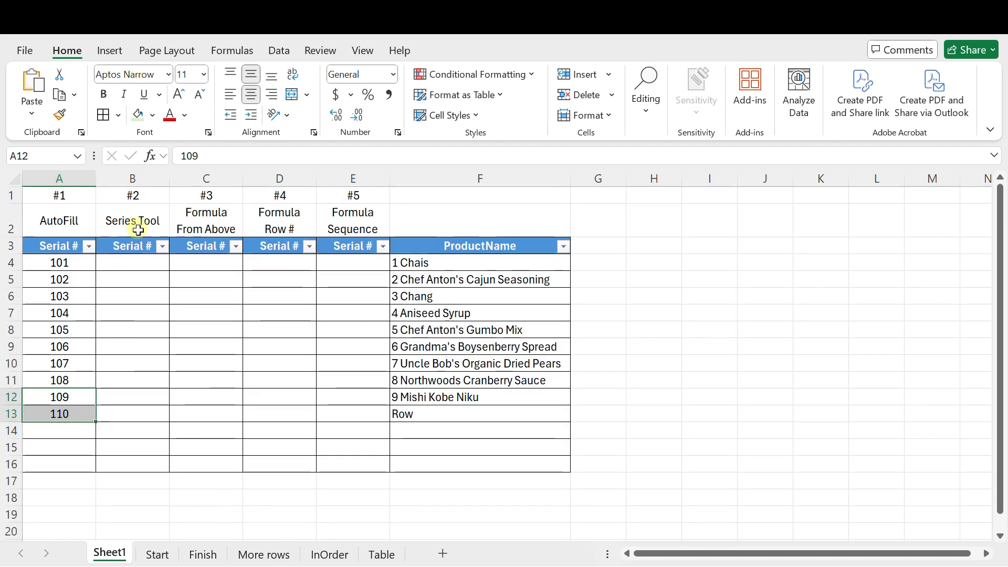
Enter 101 in B4 as the first serial number of the Series Tool column.
click(139, 226)
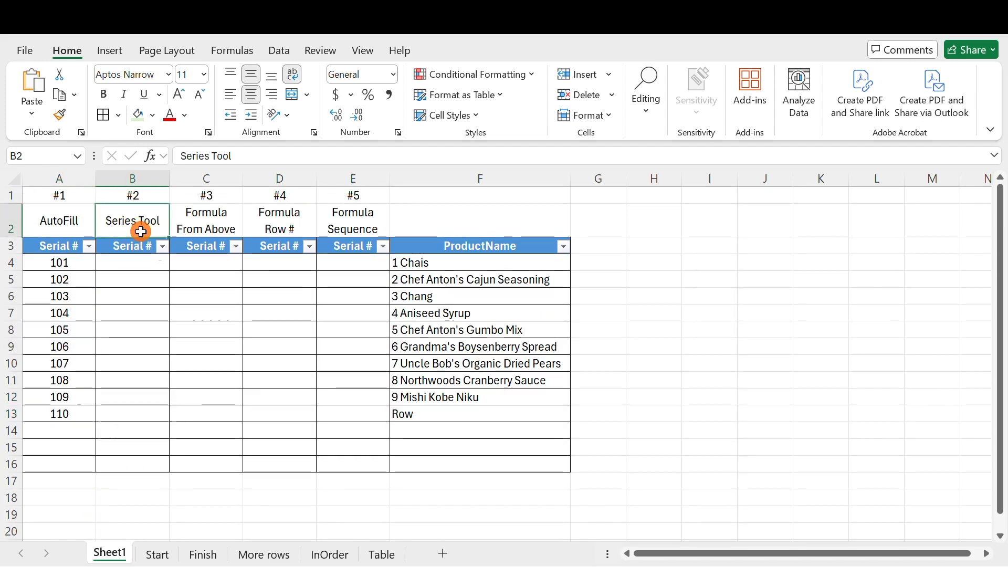
click(143, 262)
text(101)
key(Return)
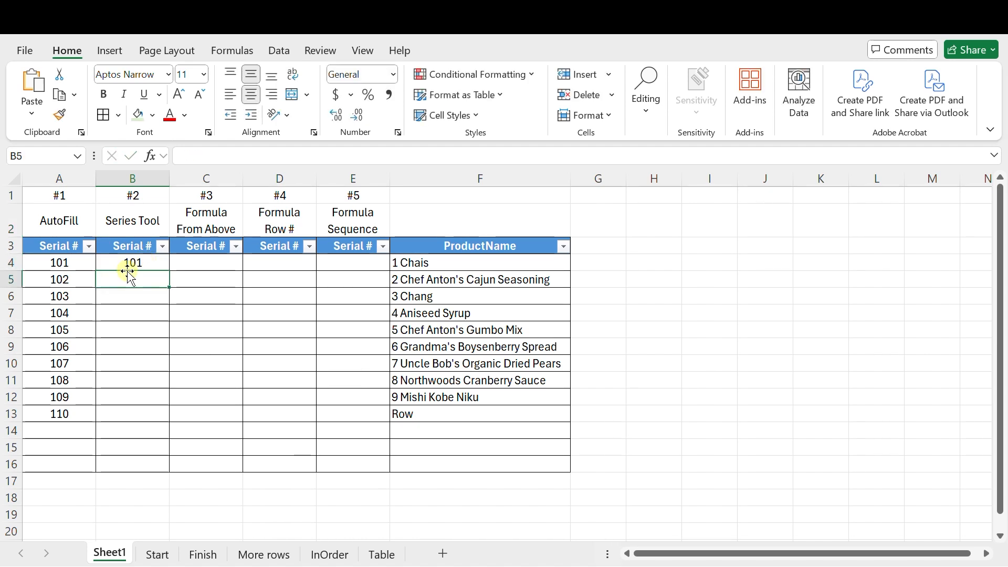
Fill a linear series down the column from B4 with step value 1 and stop value 150.
click(137, 265)
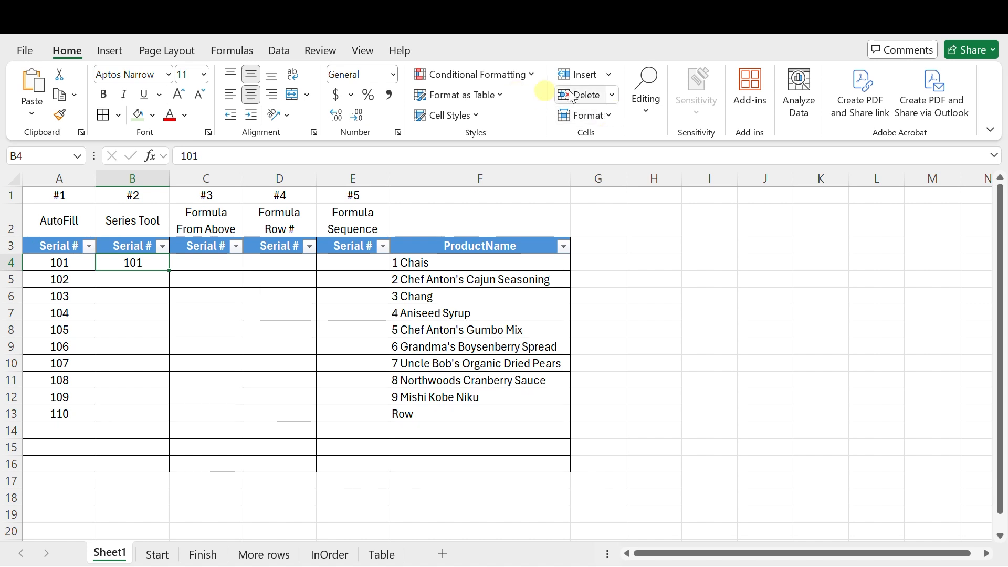
click(646, 111)
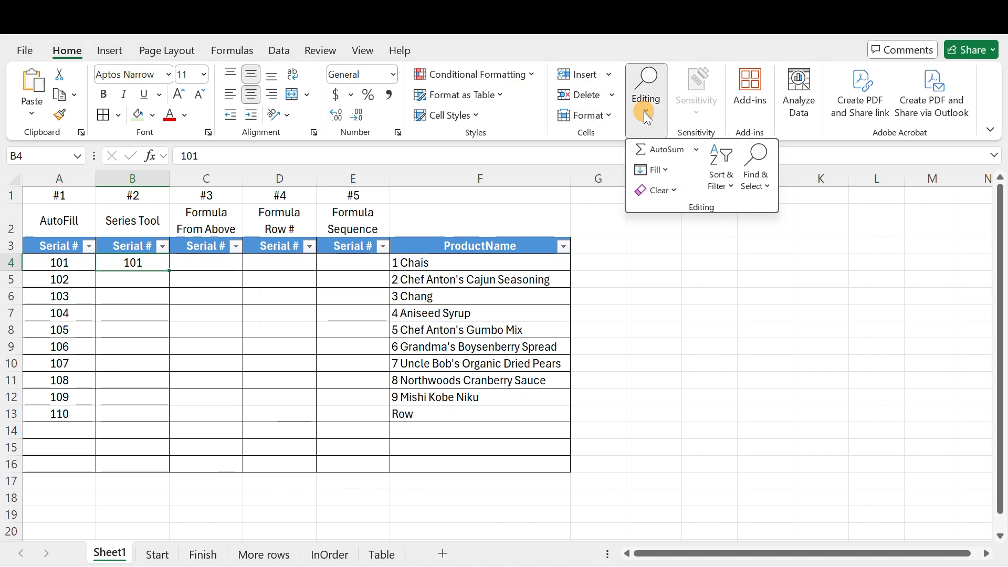
click(666, 173)
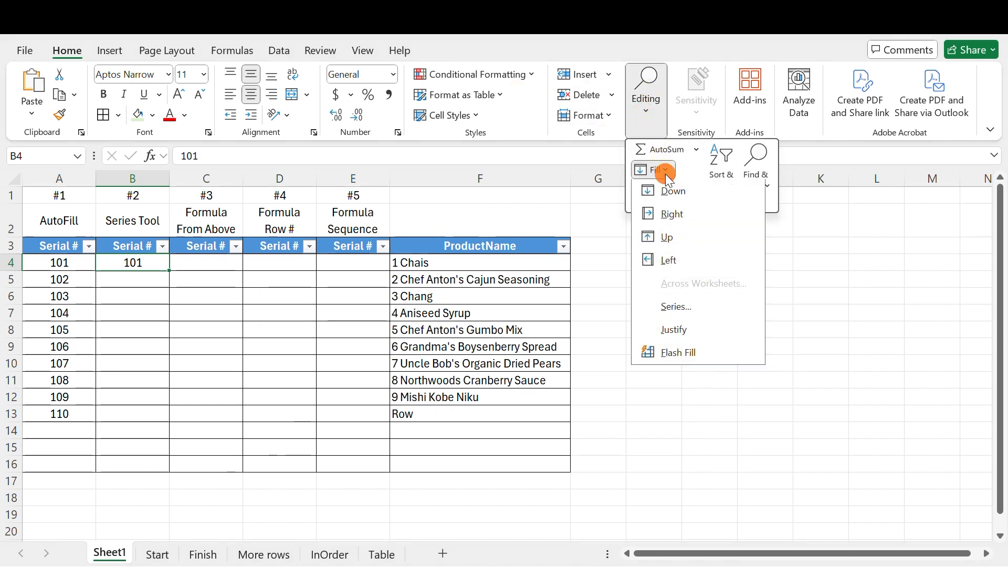
click(676, 309)
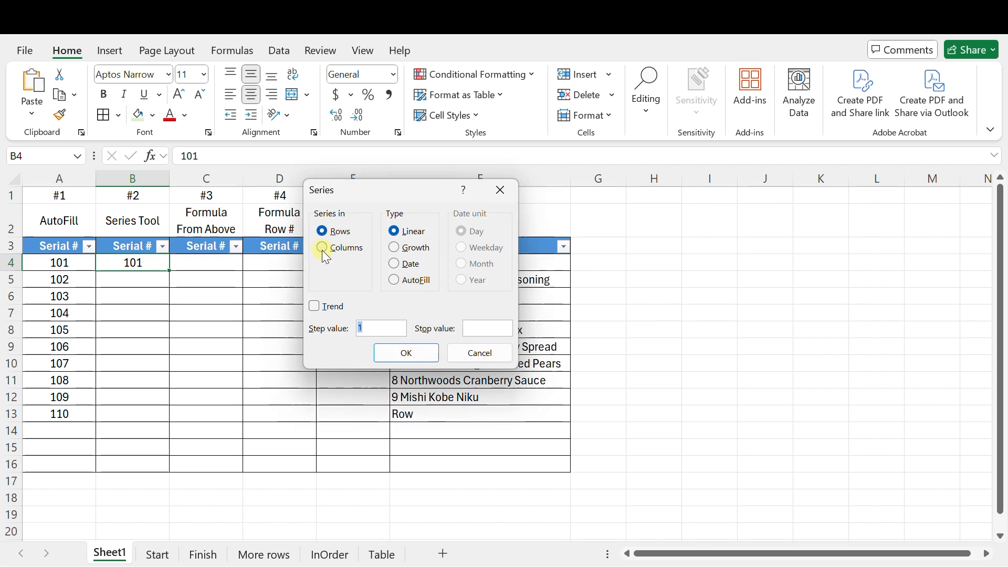
click(323, 248)
click(477, 329)
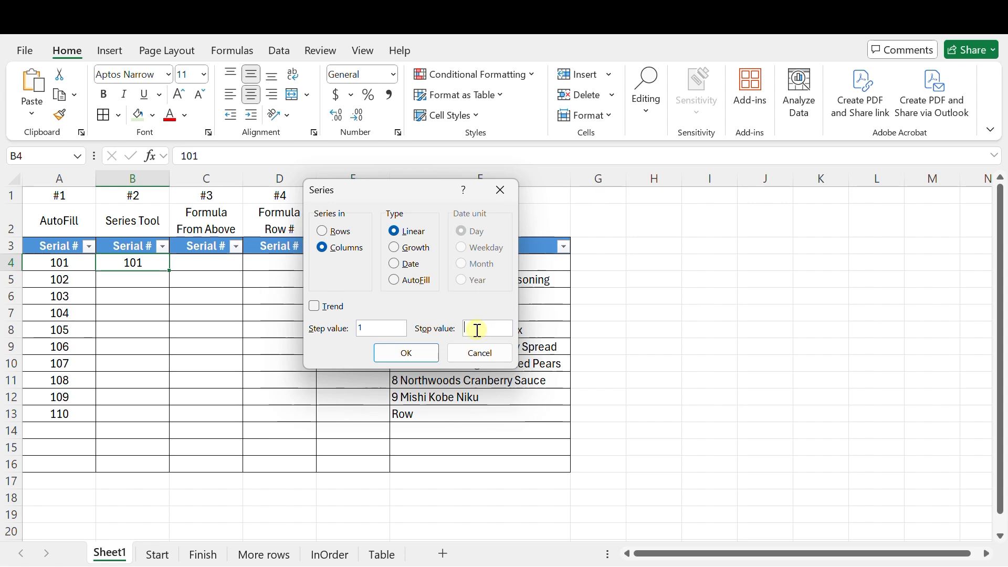
text(150)
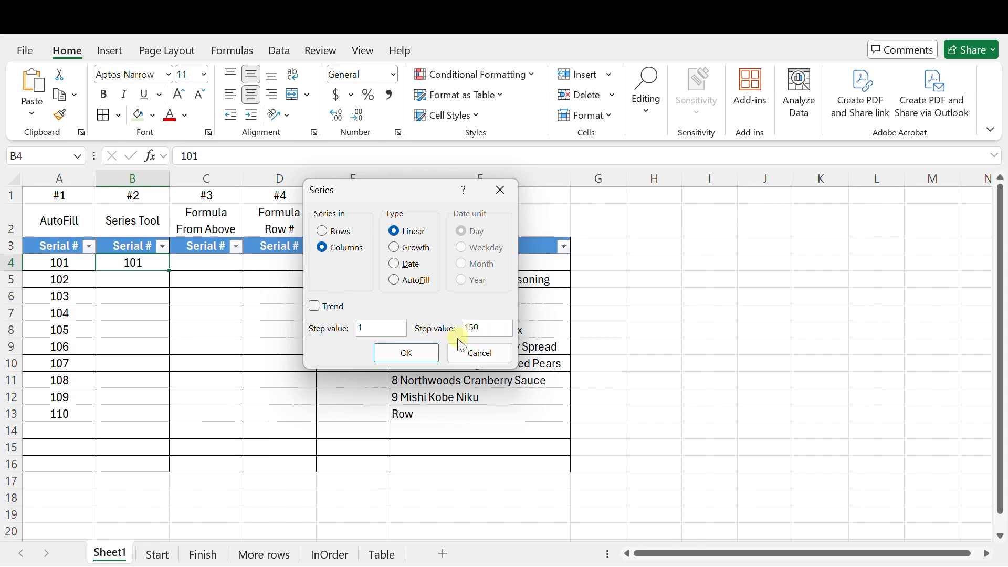
click(415, 361)
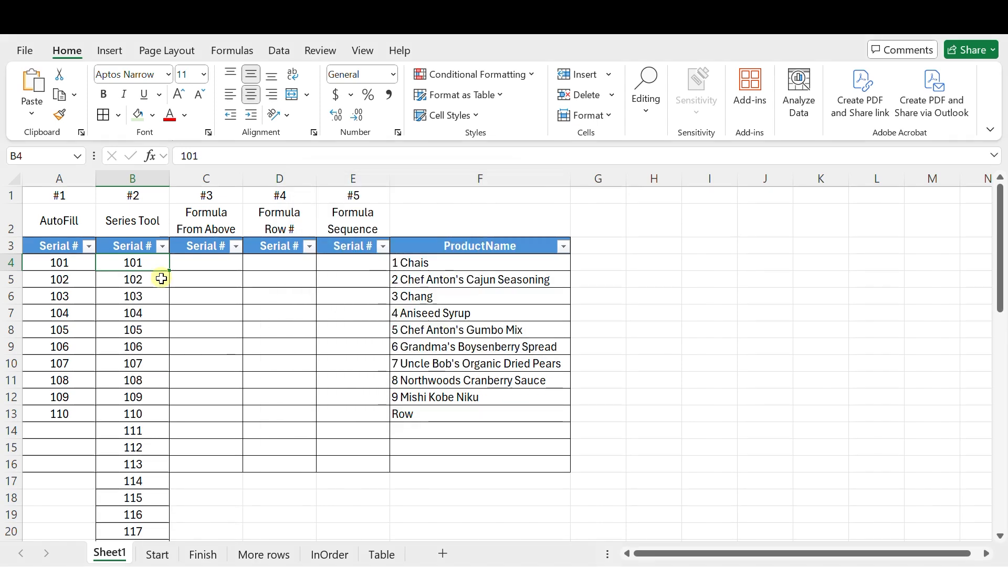
Examine how far the serial numbers filled in column B extend beyond the product table.
scroll(161, 279, down, 4)
scroll(161, 279, down, 5)
scroll(162, 278, up, 8)
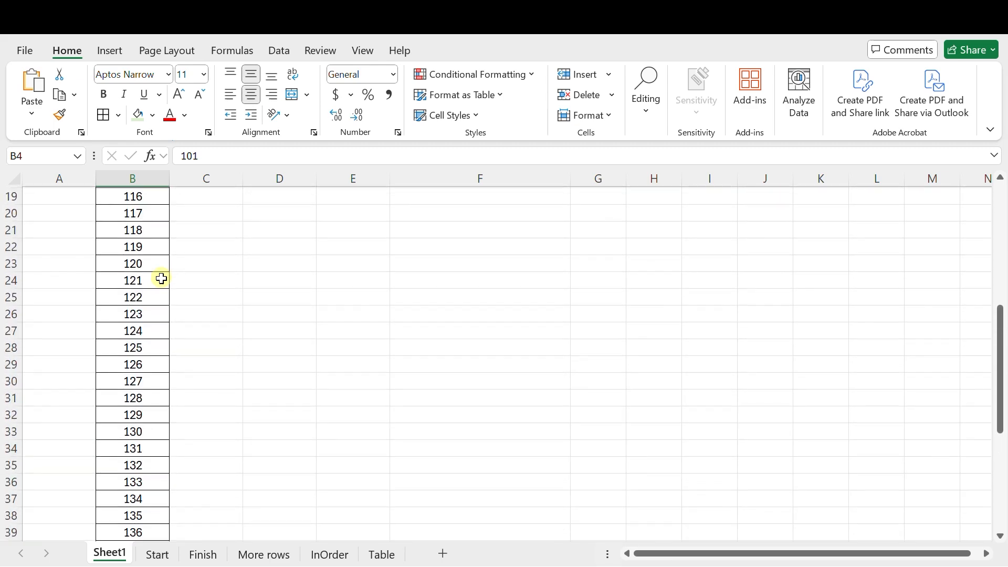
scroll(161, 279, up, 1)
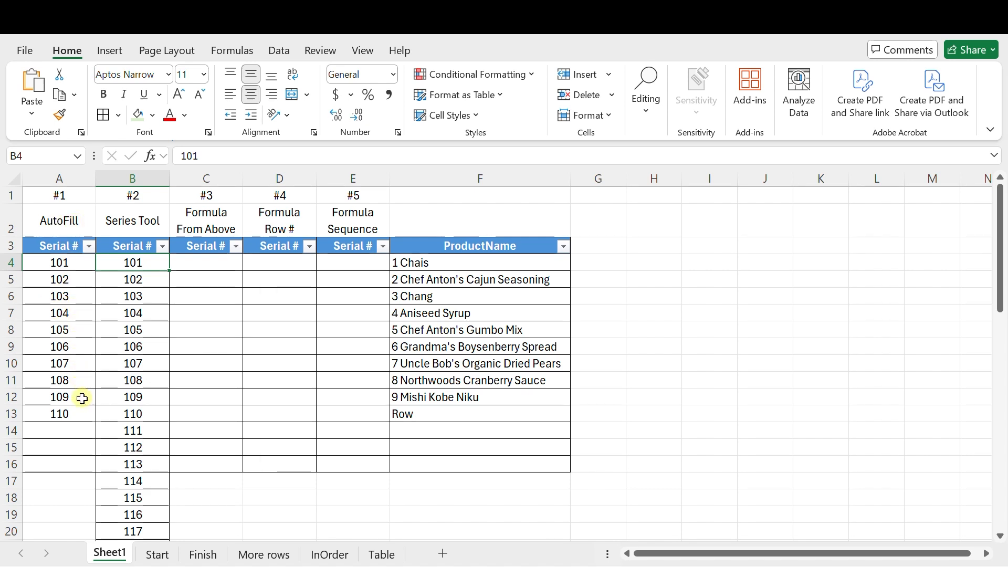
click(217, 228)
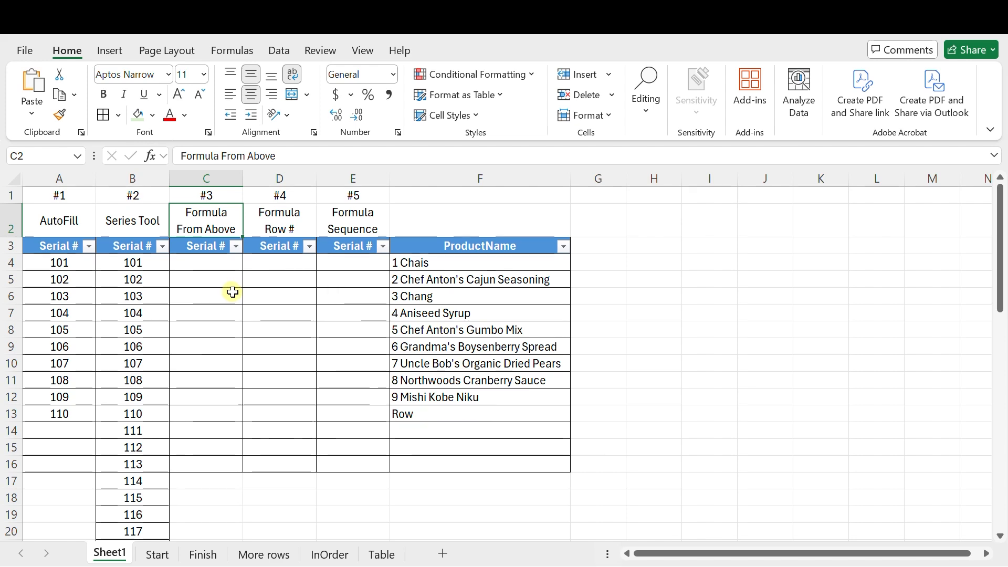
scroll(232, 292, down, 4)
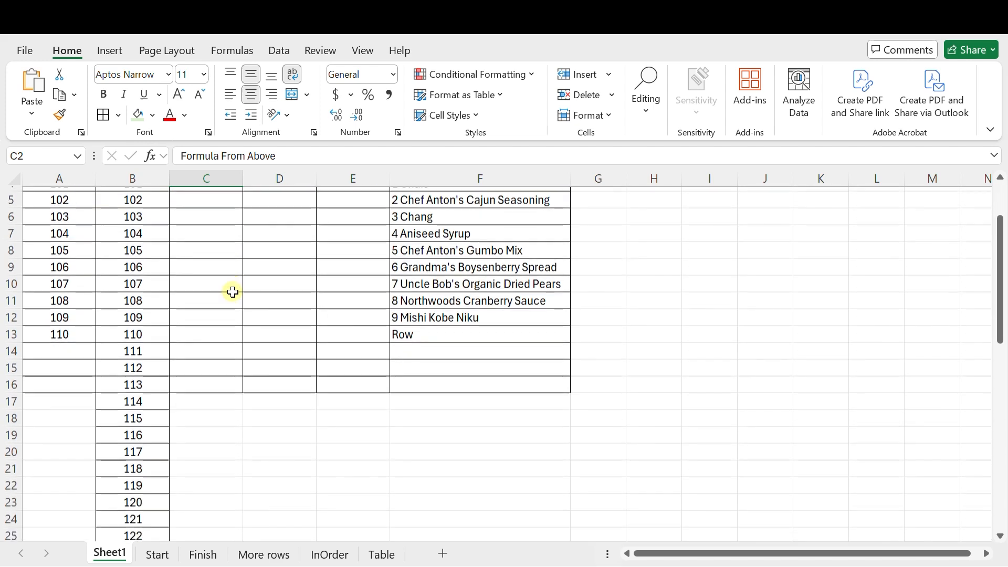
scroll(233, 292, up, 3)
scroll(233, 292, up, 1)
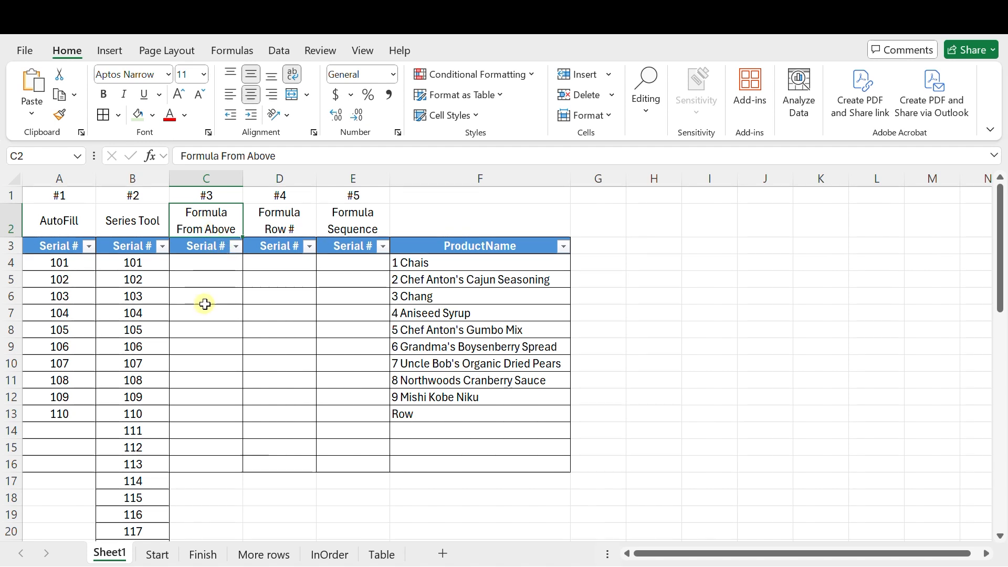
Enter 101 in C4 as the starting serial number of the Formula From Above column.
click(208, 262)
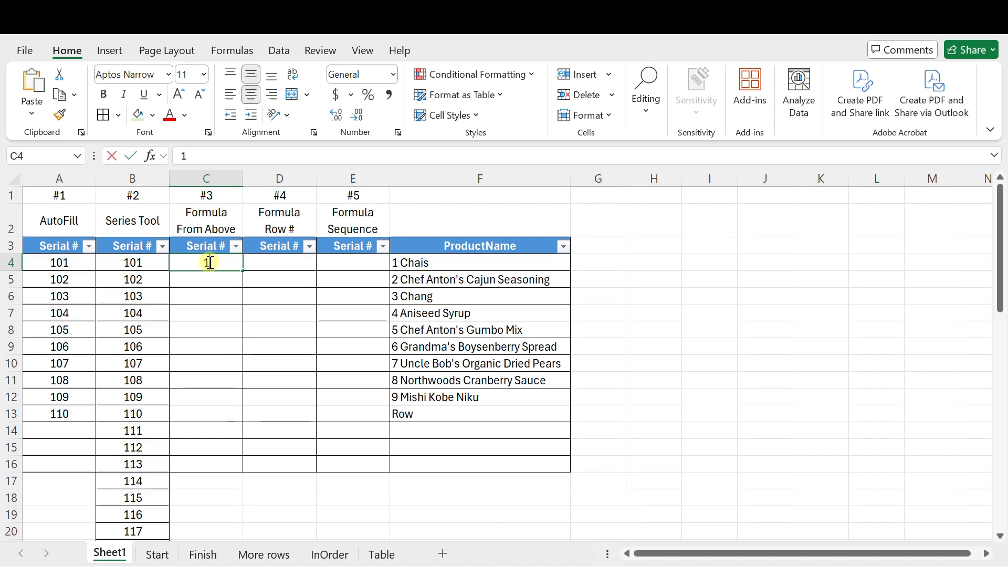
text(101)
key(Return)
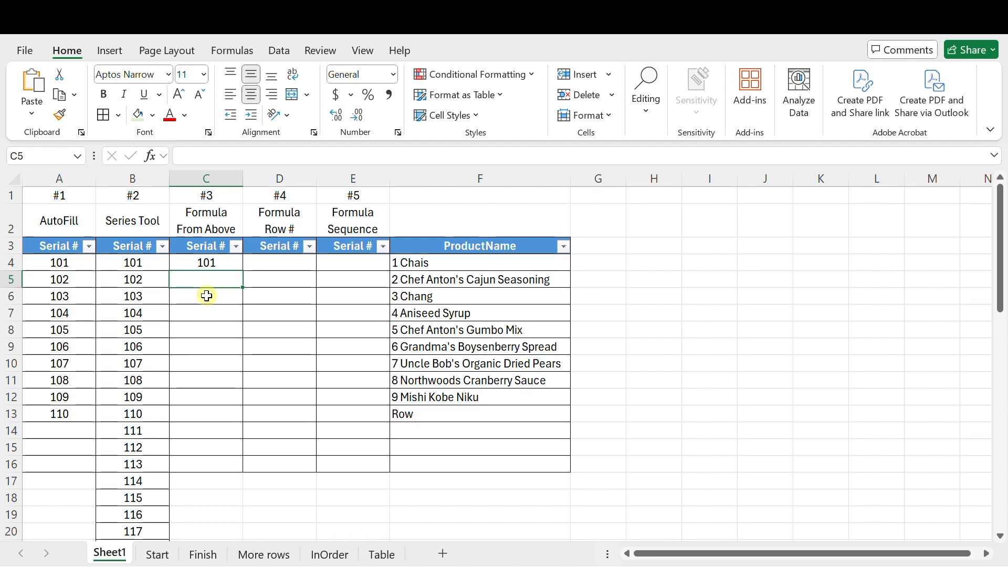
Enter the formula =C4+1 in C5 and fill it down to C13.
text(=)
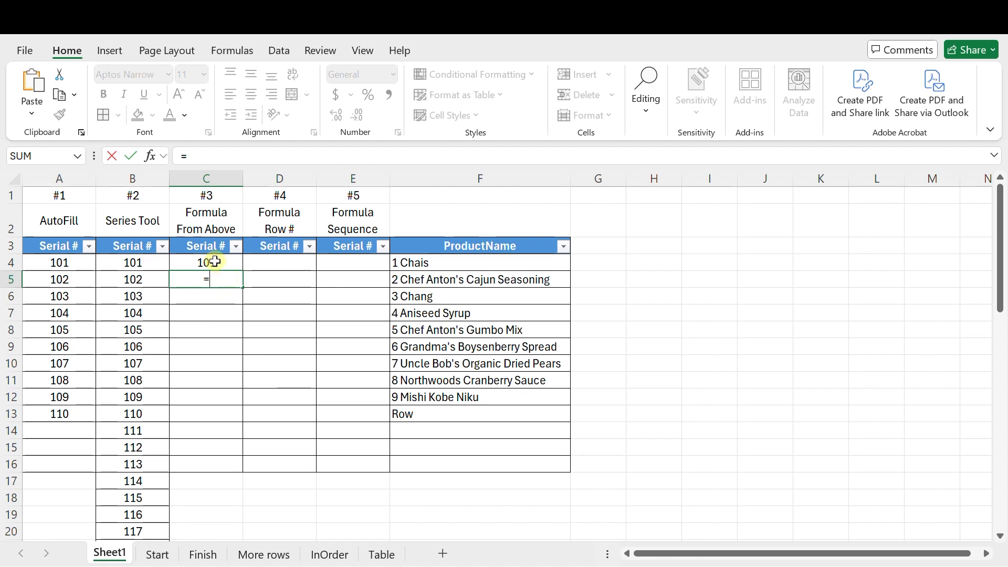
text(+1)
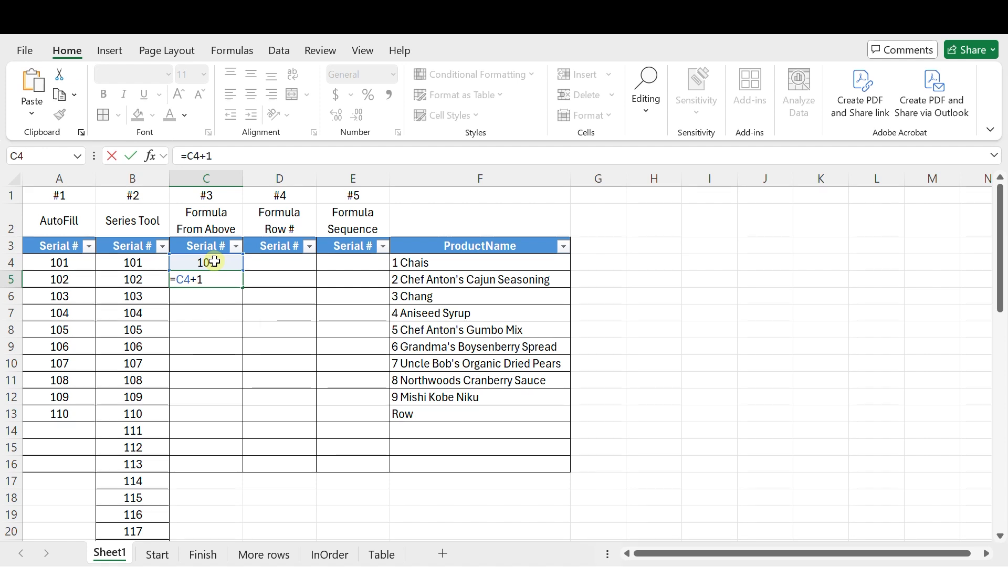
key(Return)
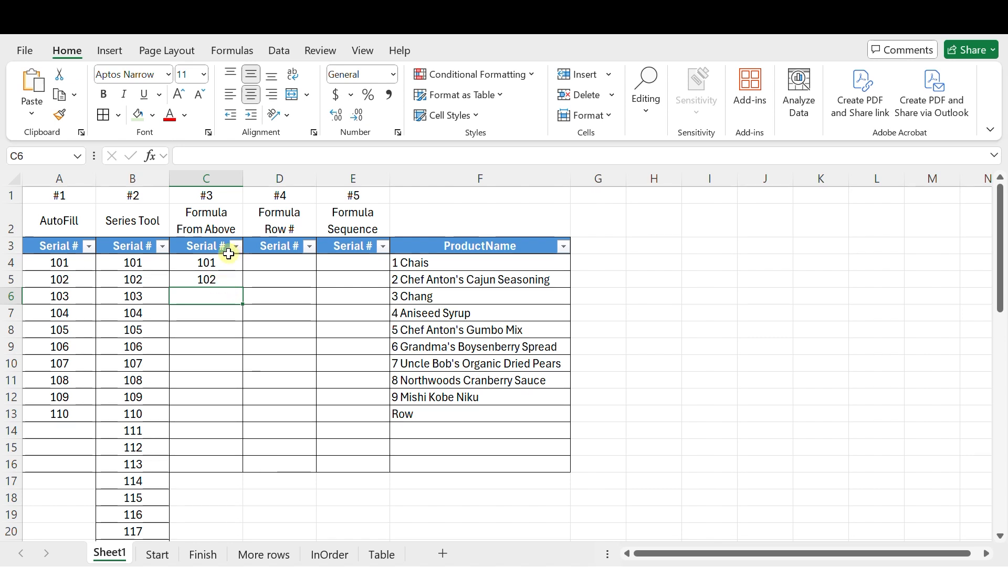
click(234, 280)
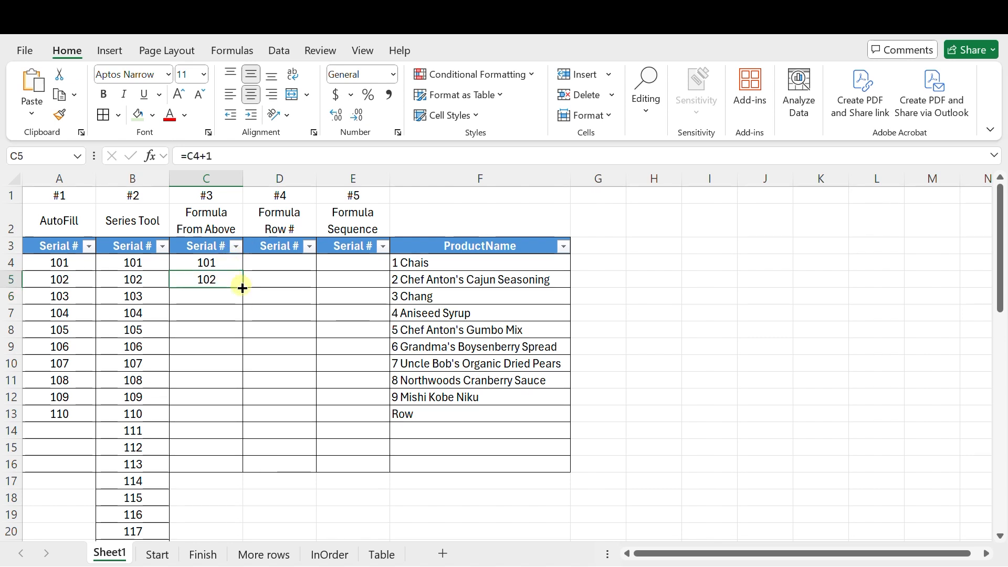
drag(242, 287, 237, 416)
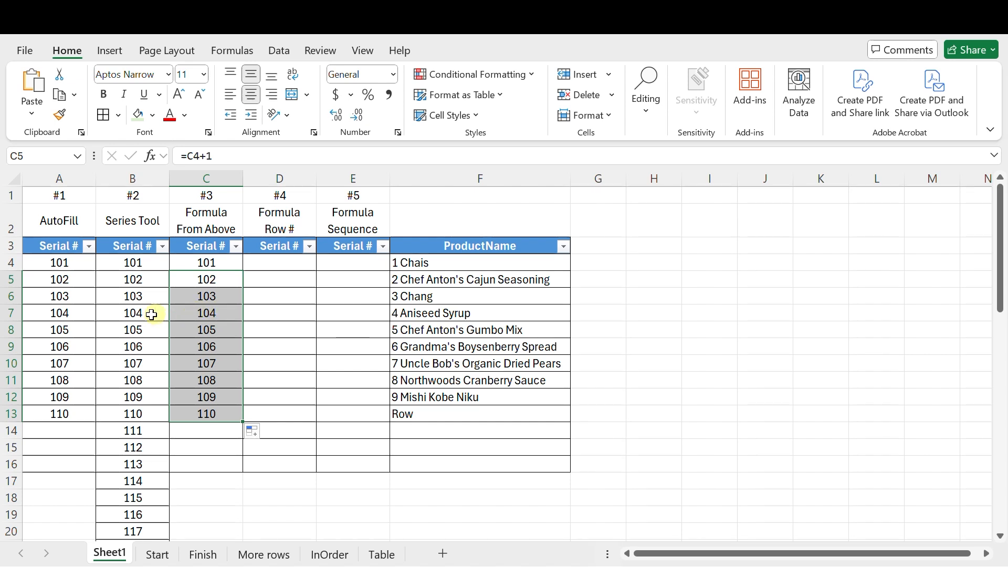
Delete the entire worksheet row 6 that holds the product Chang.
click(10, 297)
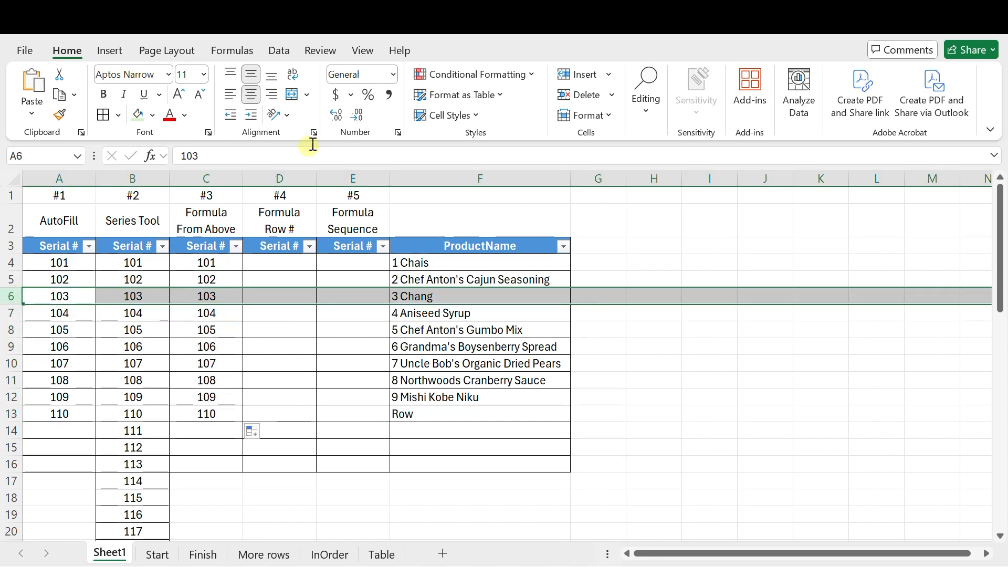
click(583, 95)
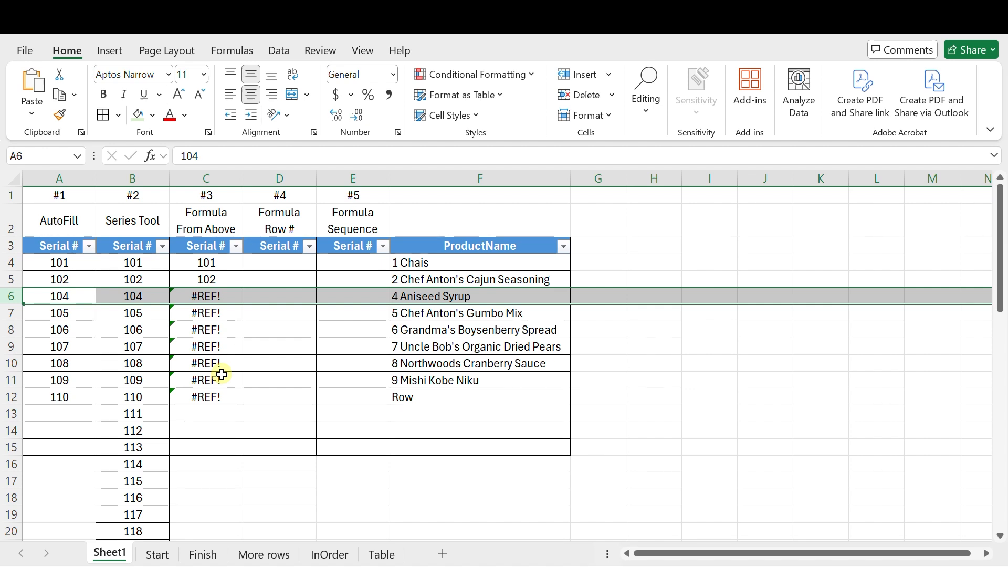
click(285, 221)
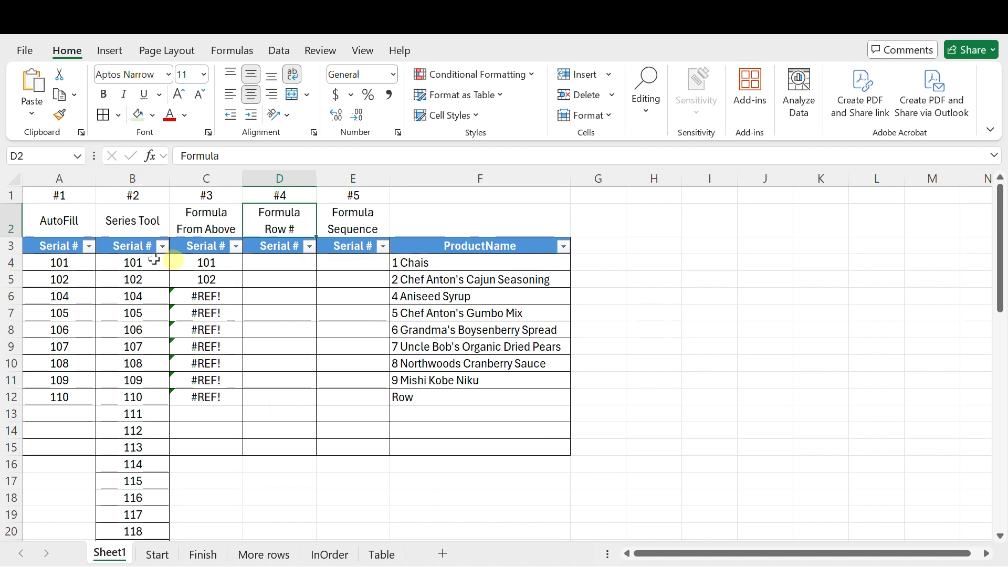
Enter the formula =ROW() in D4 of the Formula Row # column.
click(11, 263)
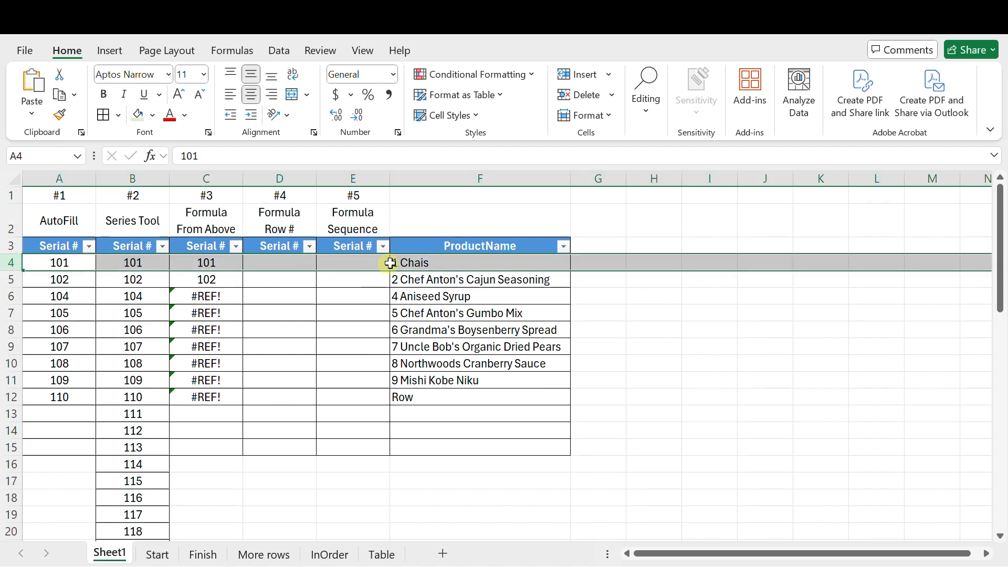
click(275, 264)
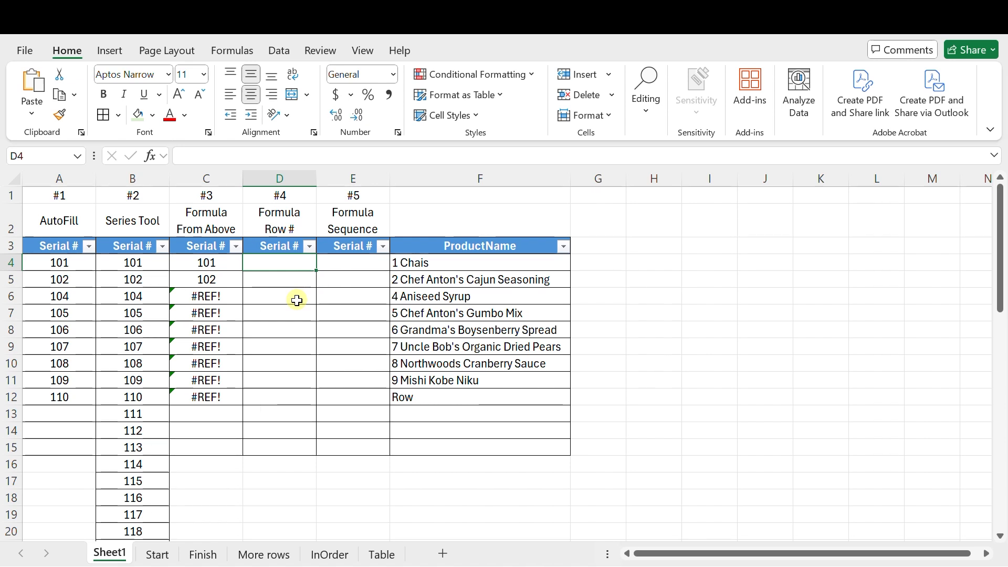
text(=)
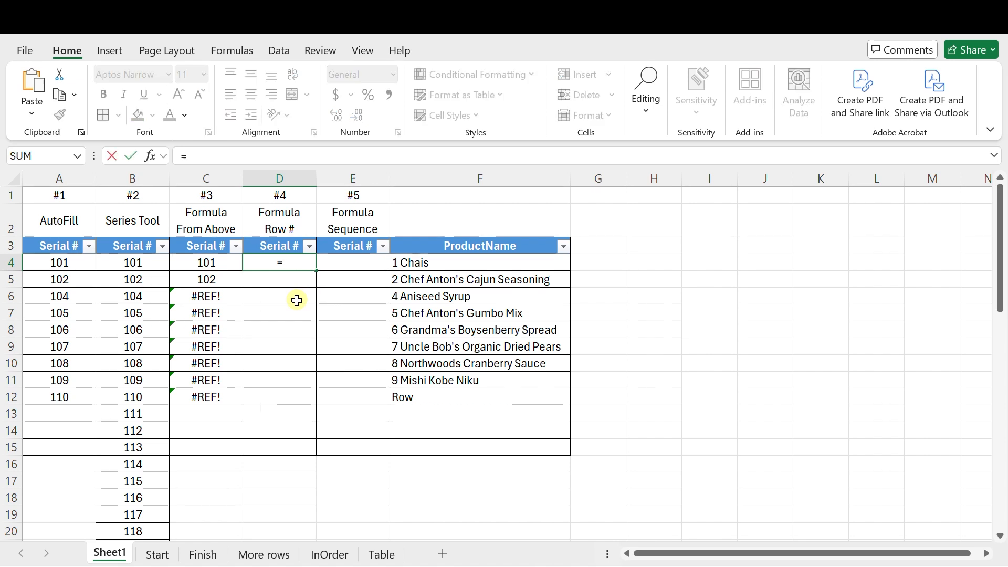
text(row)
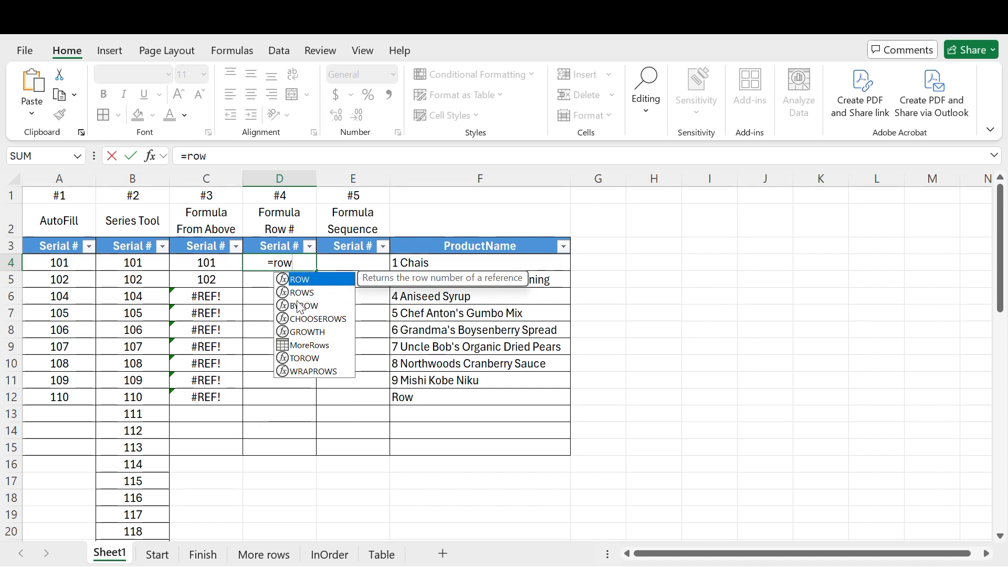
key(Tab)
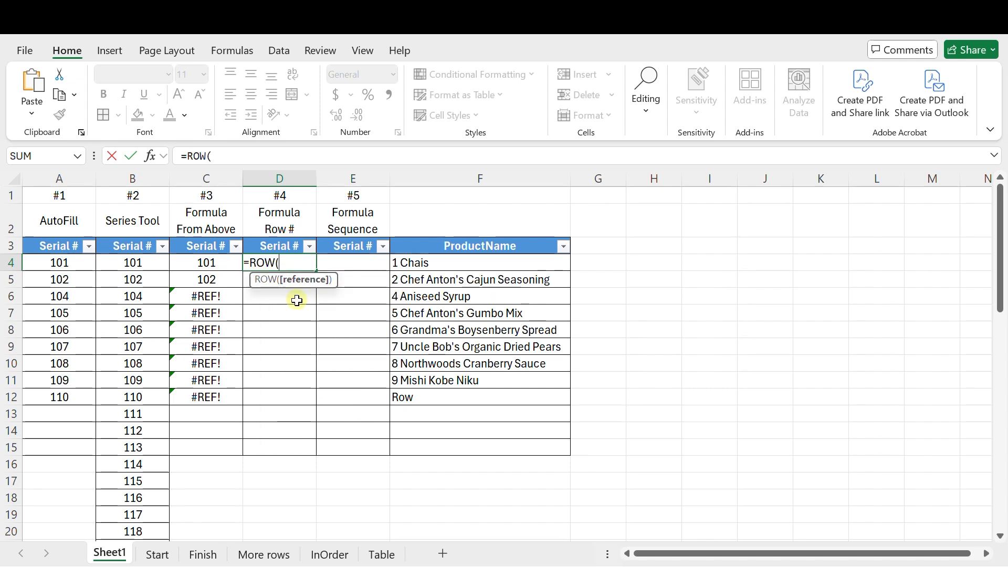
key(Return)
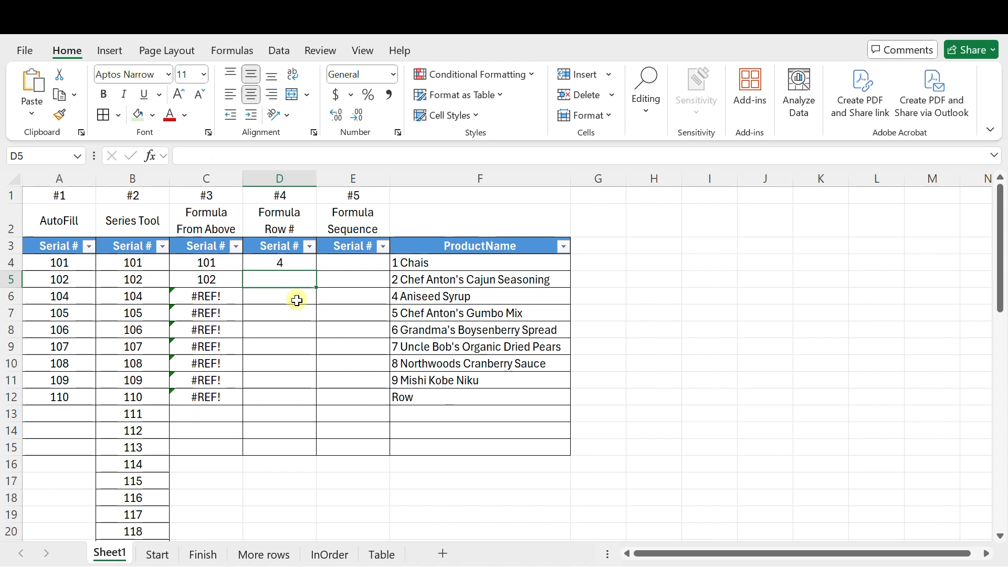
Extend the formula in D4 to =ROW()-ROW($D$3)+100 and fill it down to D12.
click(294, 263)
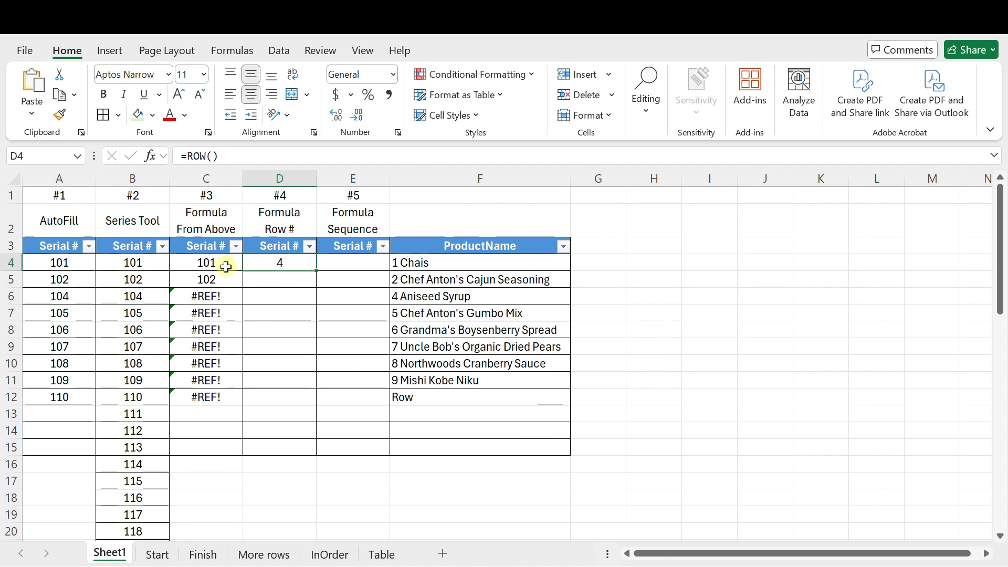
click(244, 154)
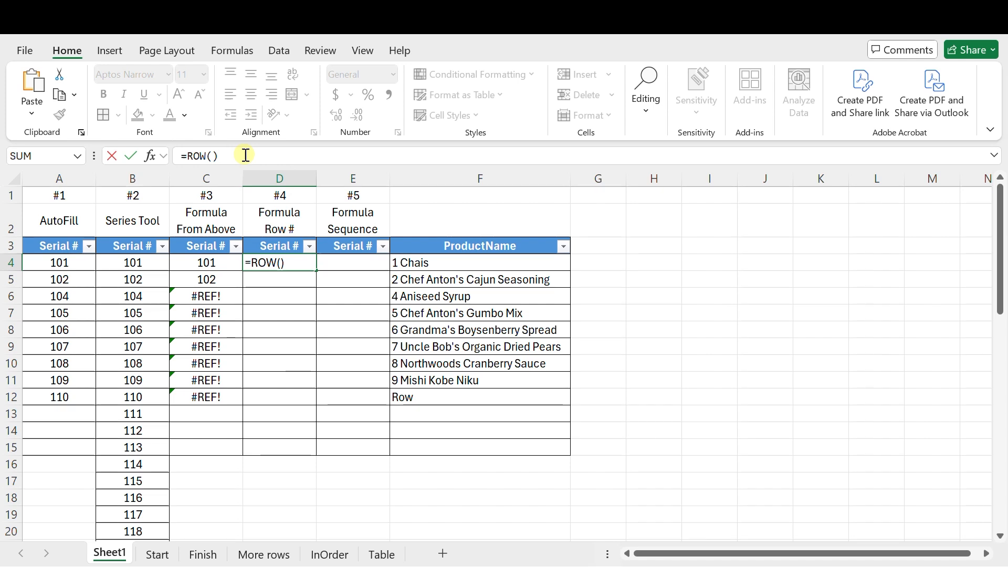
text(-)
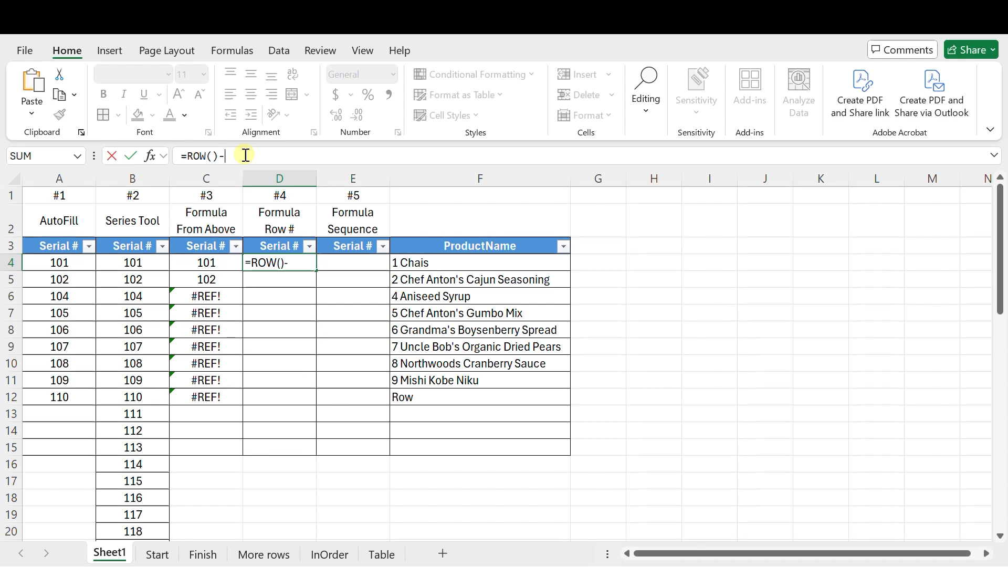
text(row)
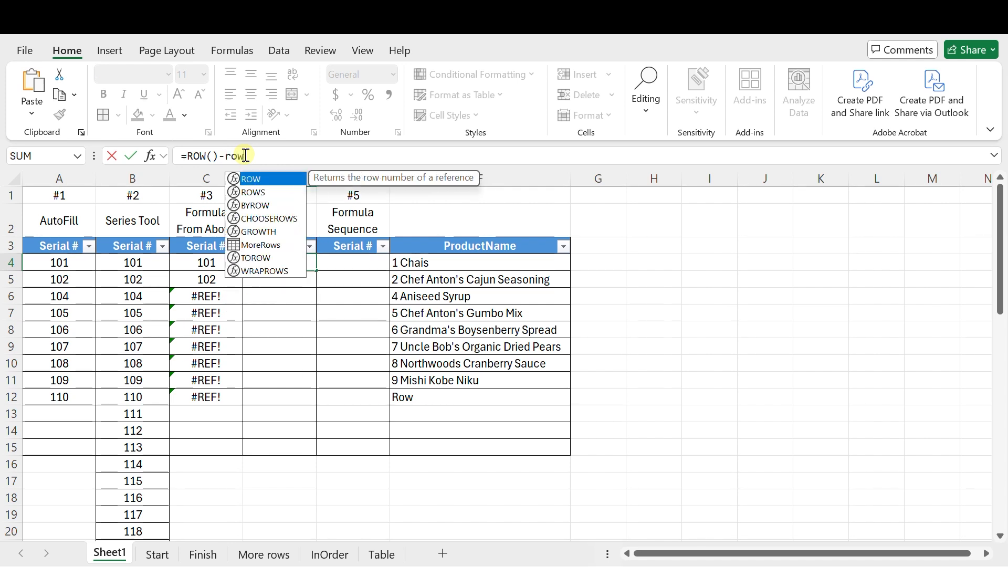
text(()
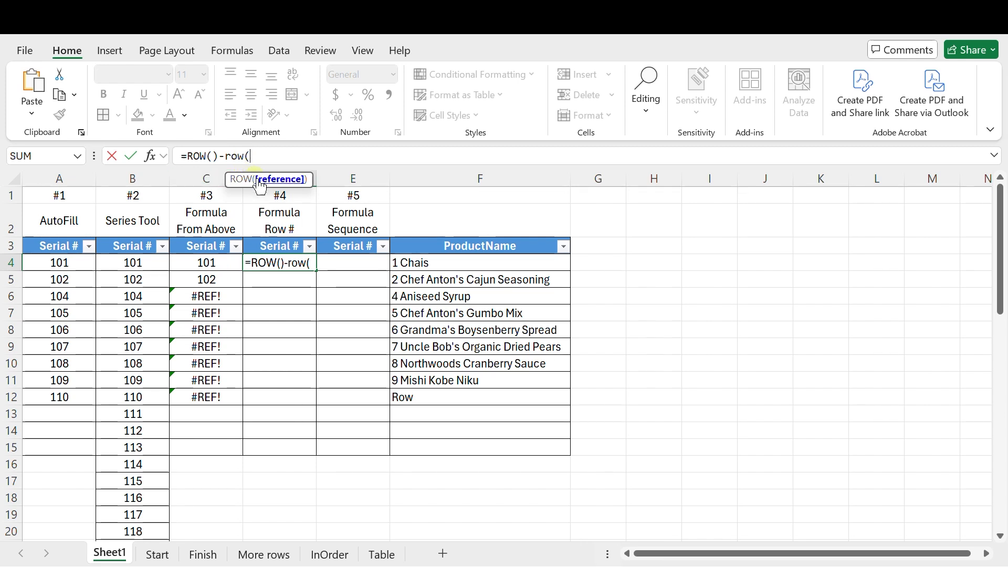
click(286, 246)
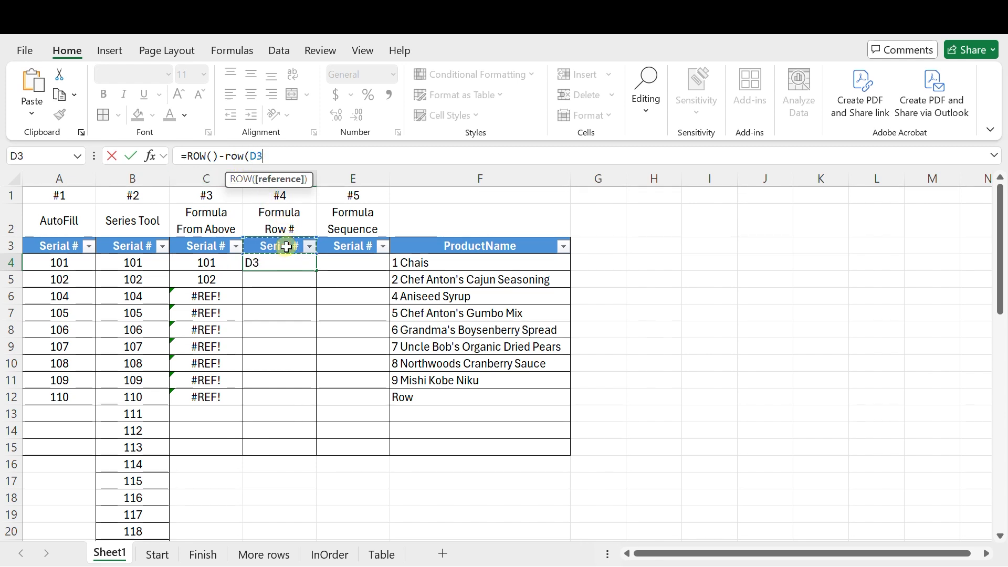
key(F4)
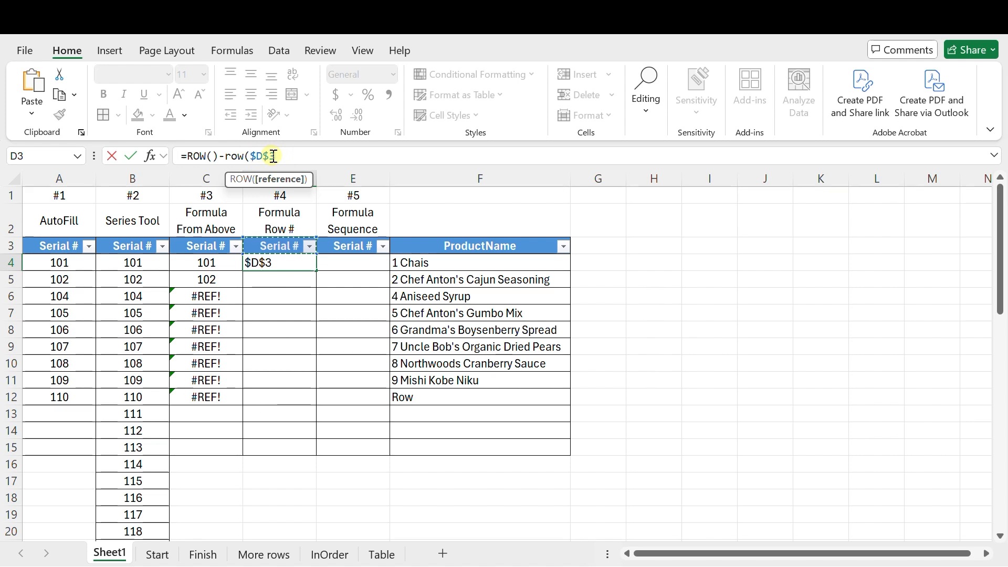
text())
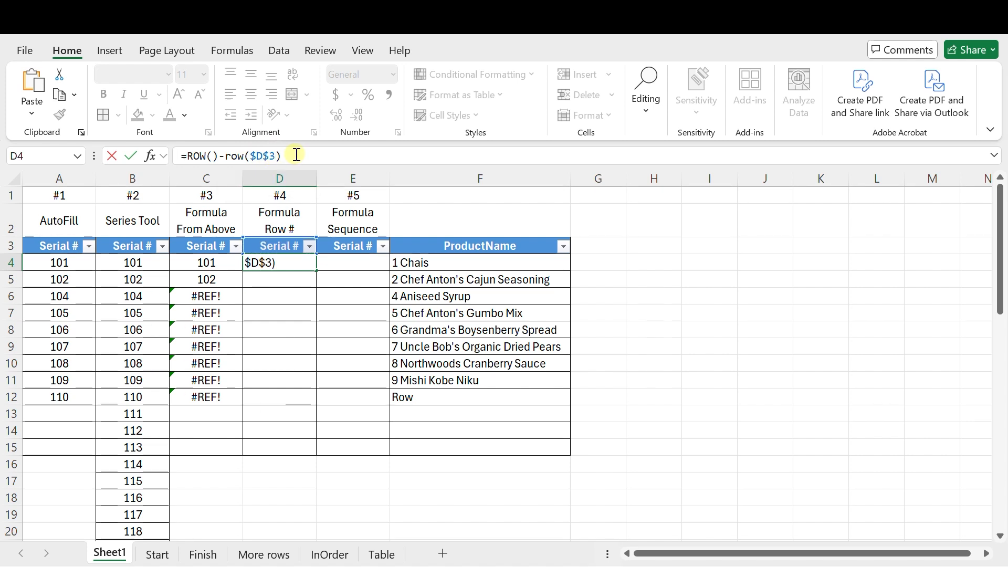
text(+100)
key(Return)
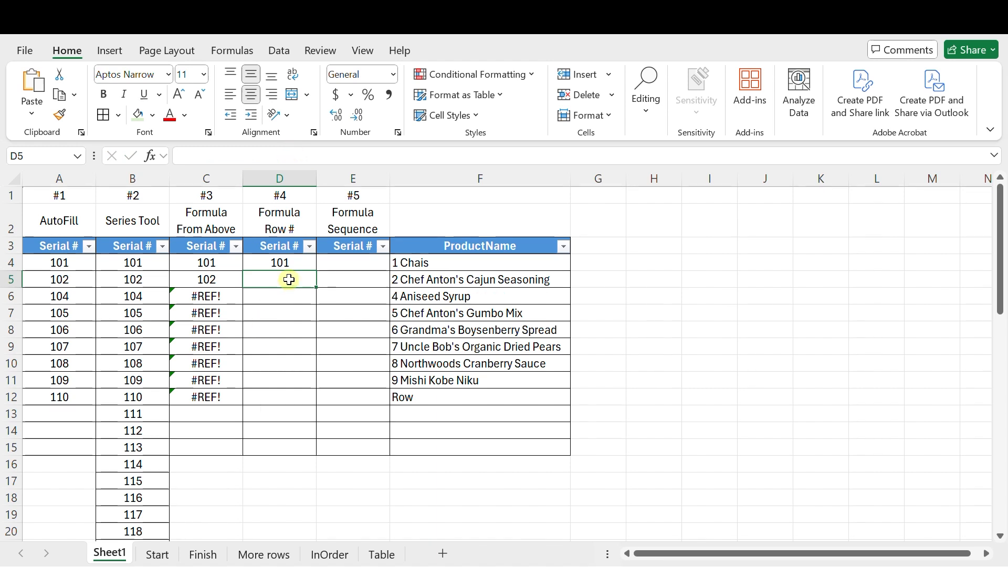
click(298, 264)
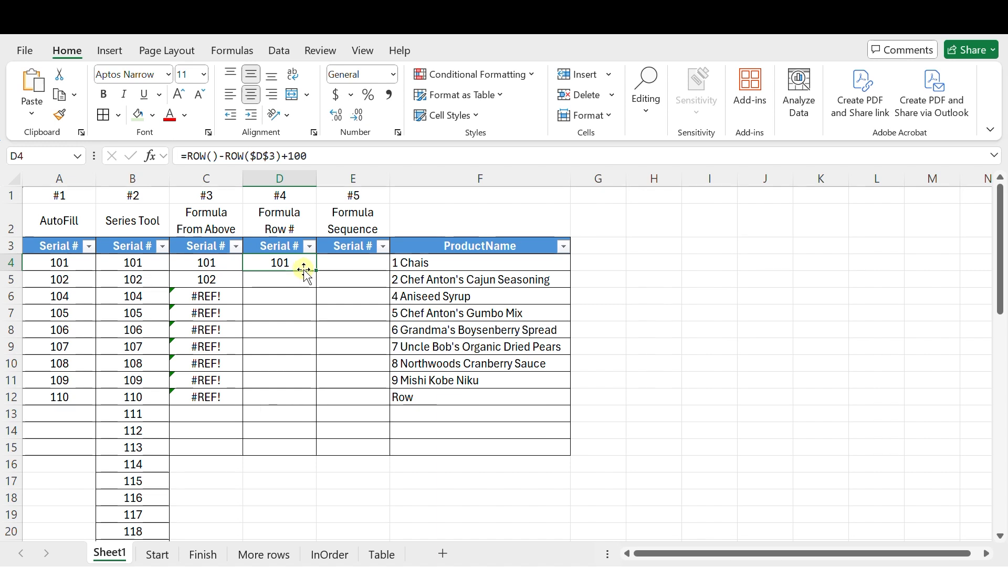
drag(317, 270, 317, 404)
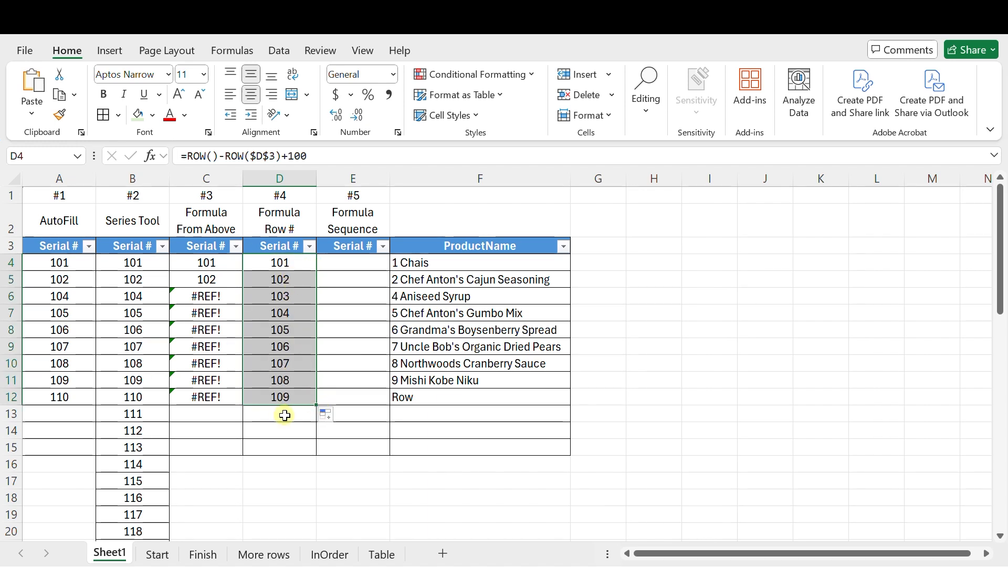
Delete the entire worksheet row 6 that holds Aniseed Syrup to test the row-number formula, and undo the deletion.
click(10, 296)
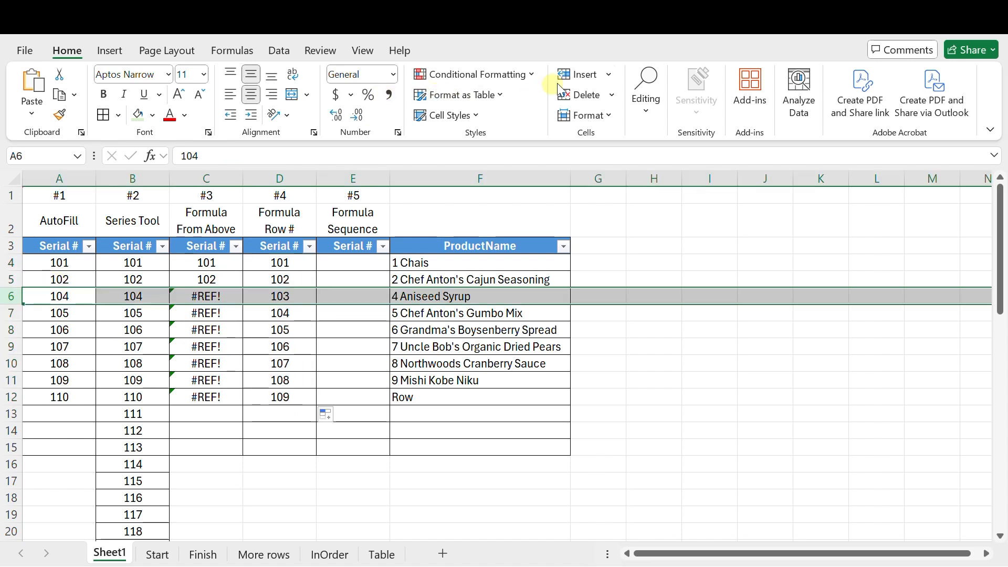
click(582, 94)
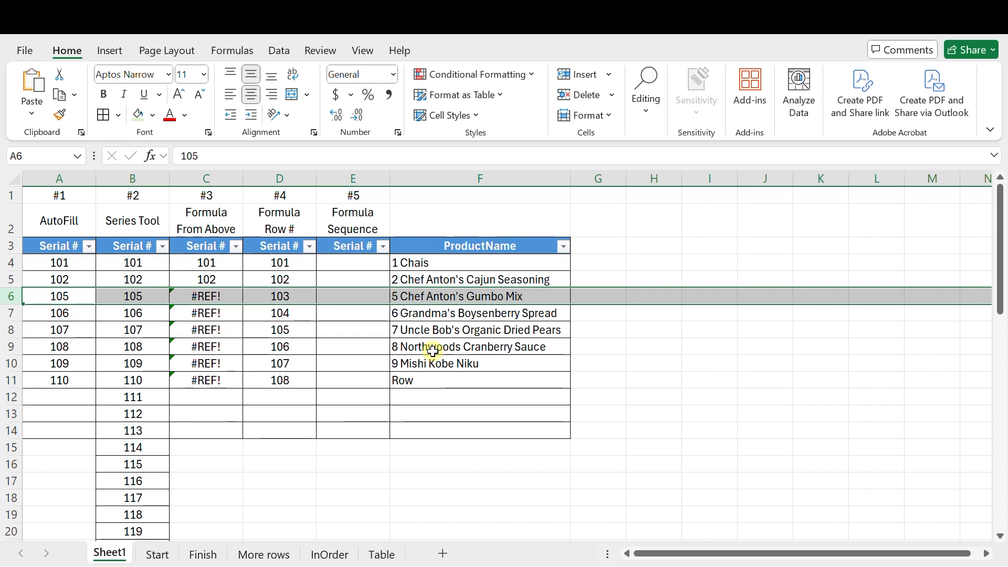
key(ctrl+z)
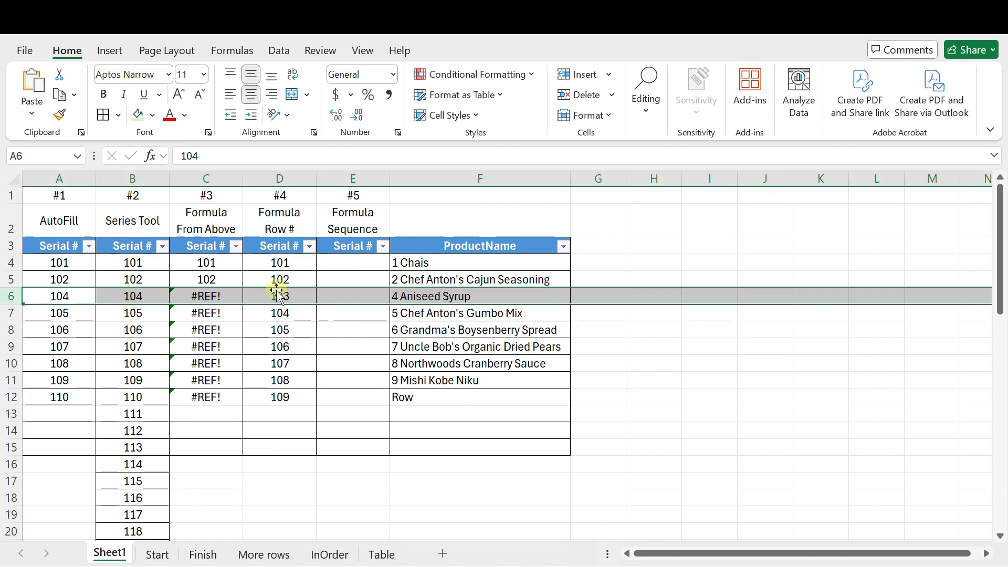
Begin a SEQUENCE formula in E4 of the Formula Sequence column, using COUNTA(F:F)-1 as the rows argument.
click(351, 225)
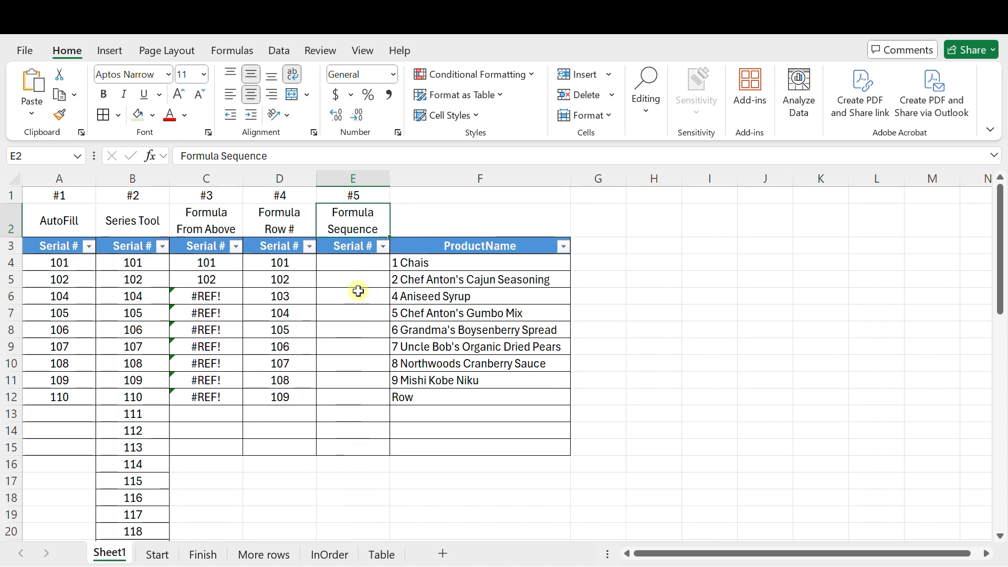
click(359, 264)
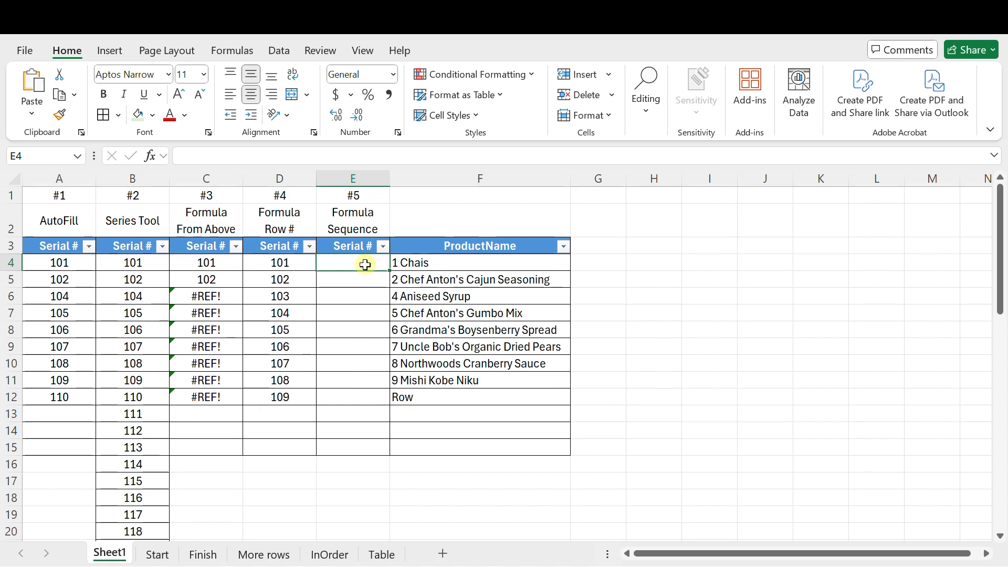
text(=seq)
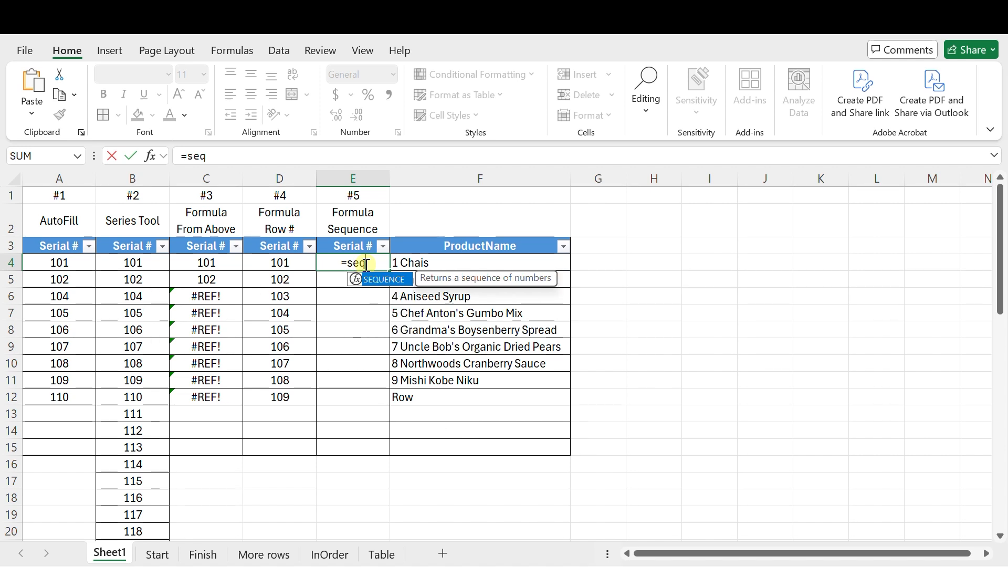
key(Tab)
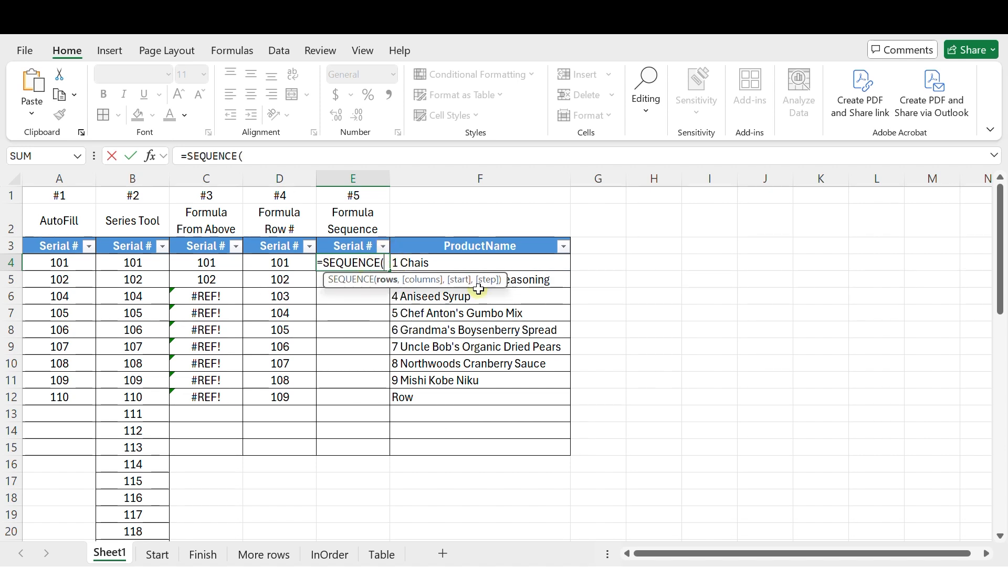
click(259, 156)
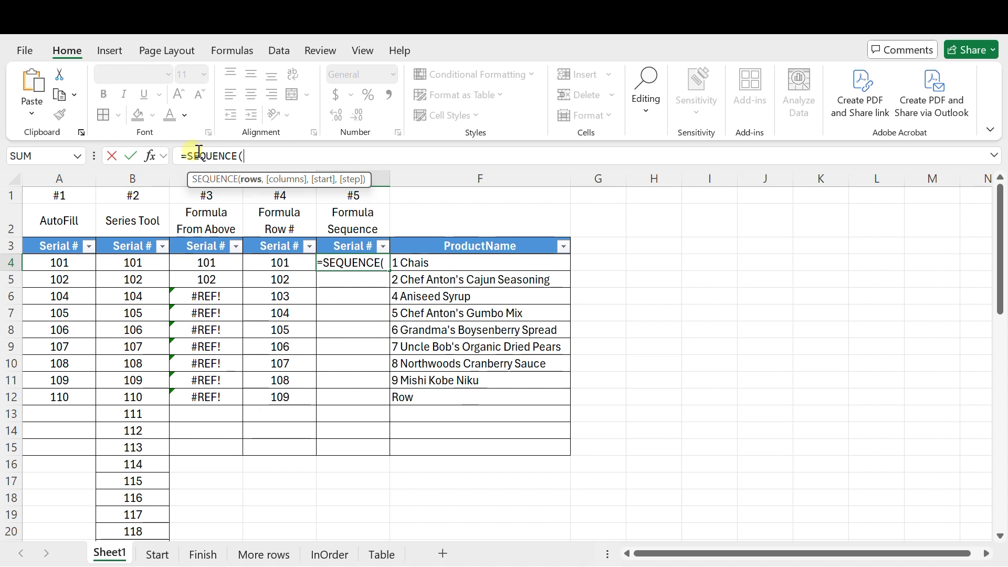
text(counta)
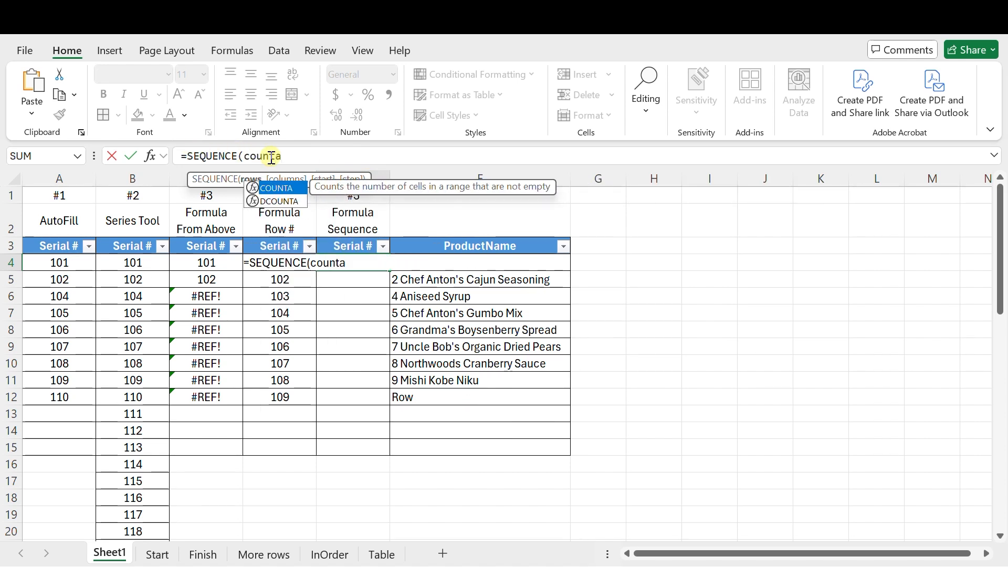
key(Tab)
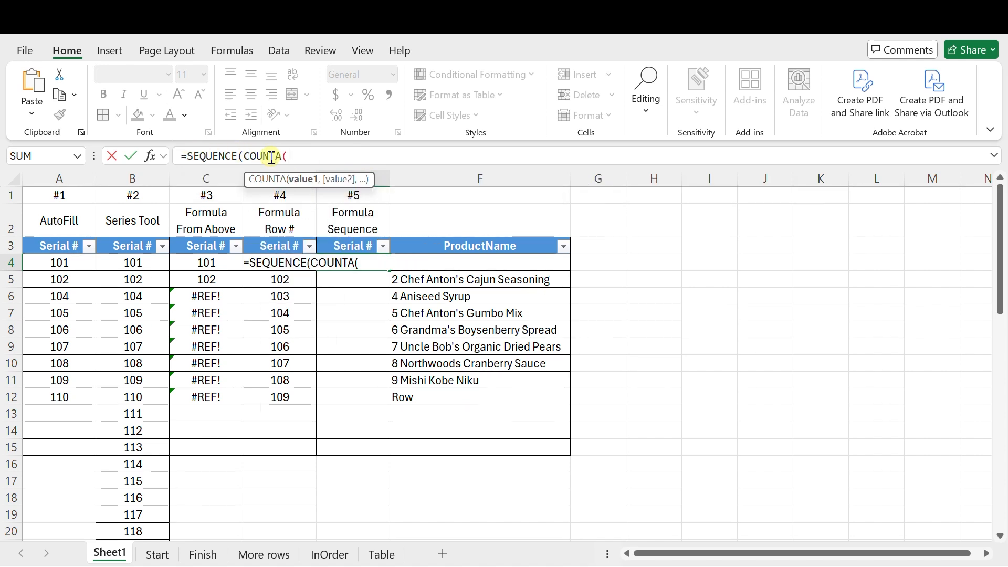
text(f)
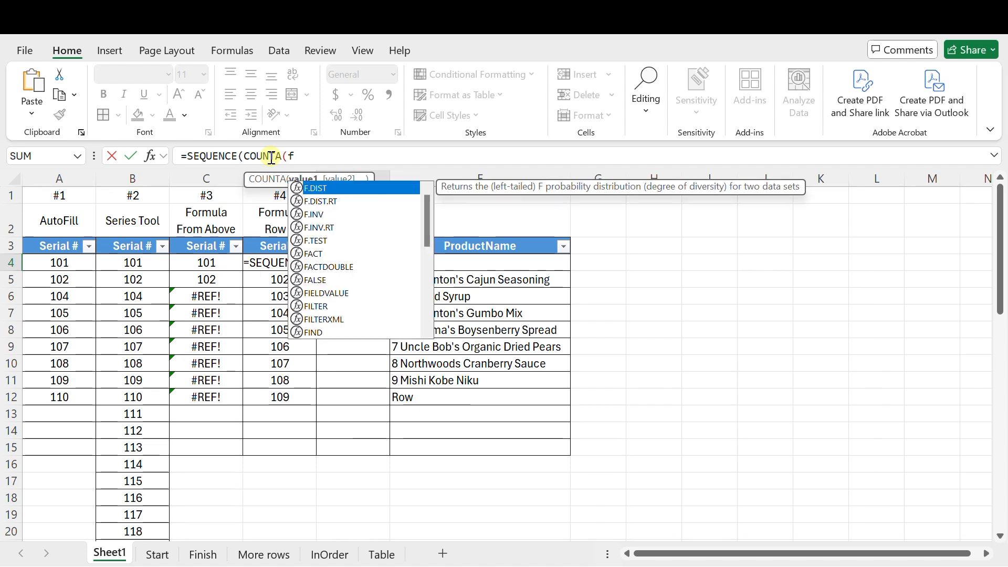
text(:f)
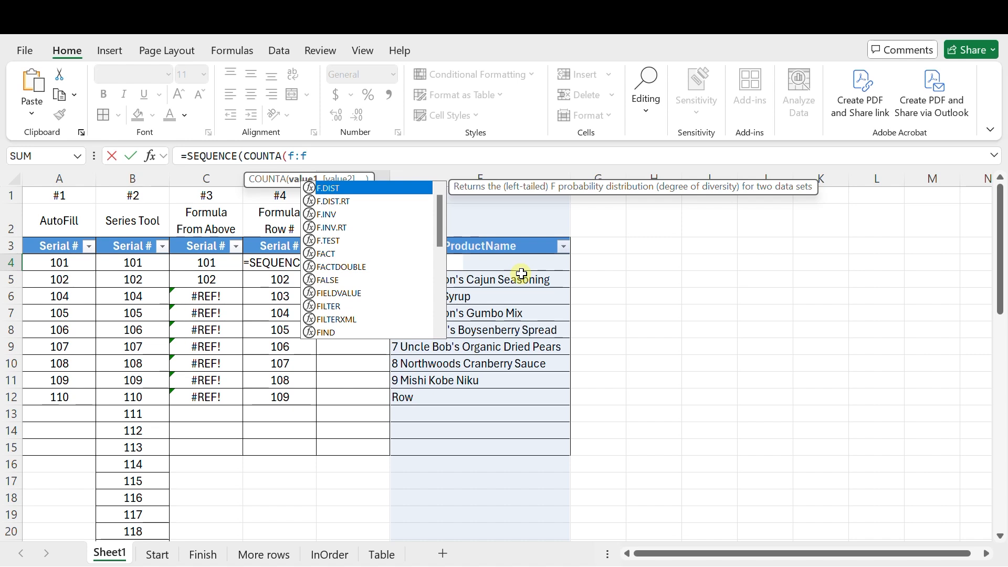
text())
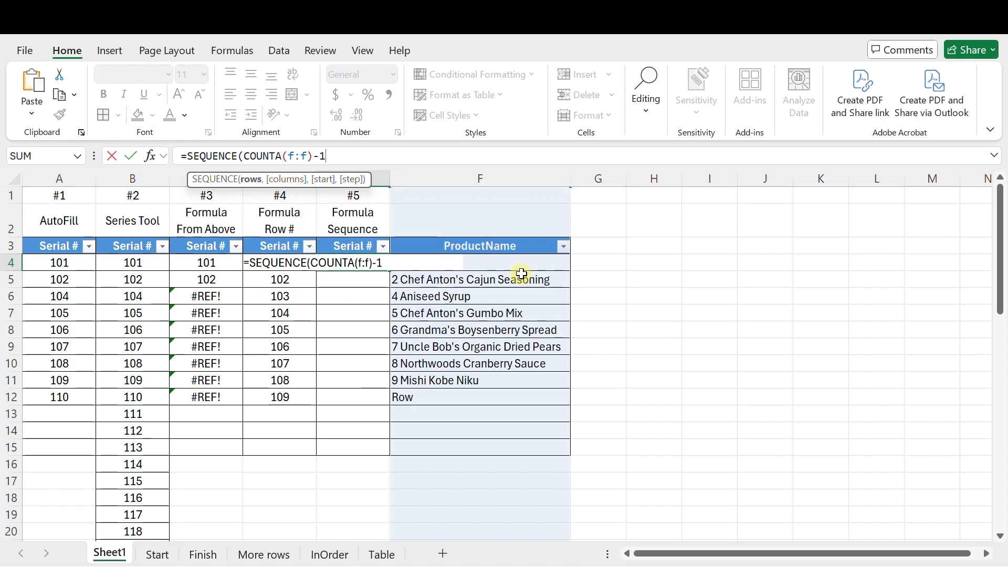
text(-1)
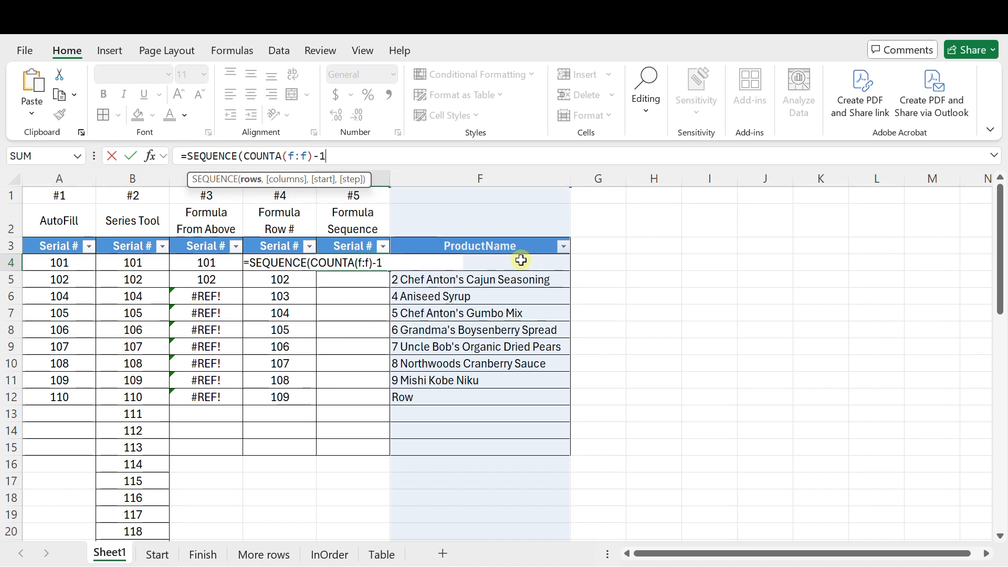
Complete the SEQUENCE formula in E4 with 1 column and a start value of 101.
text(,)
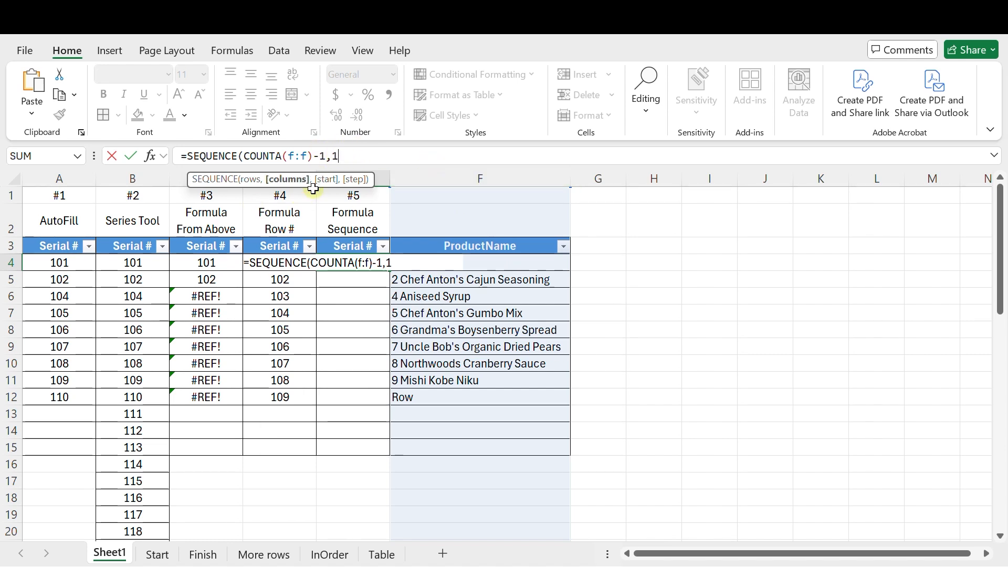
text(1,101))
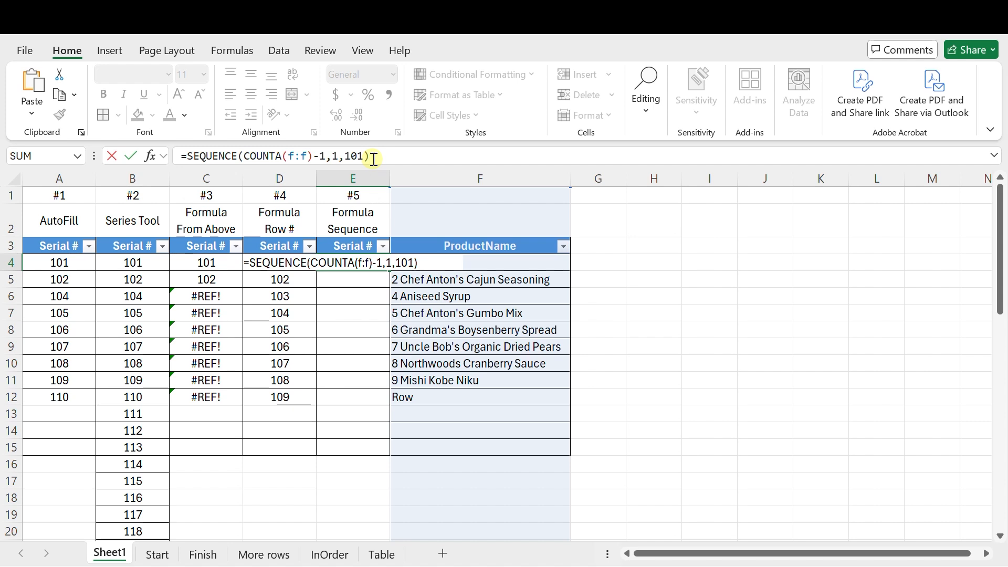
key(Return)
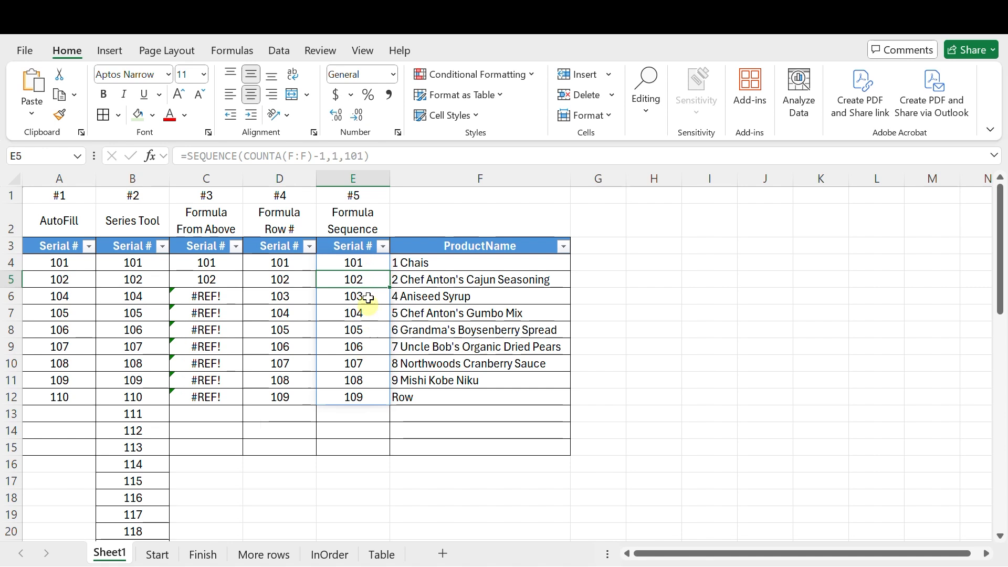
click(365, 264)
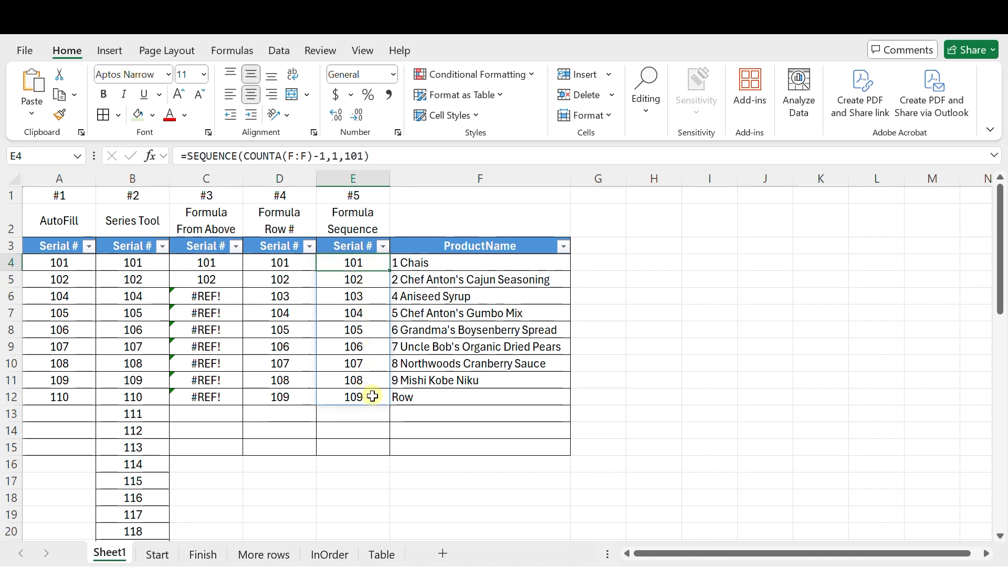
Add the products Row2 in F13 and Row3 in F14 to test the SEQUENCE formula, and select E4 to review it.
click(414, 414)
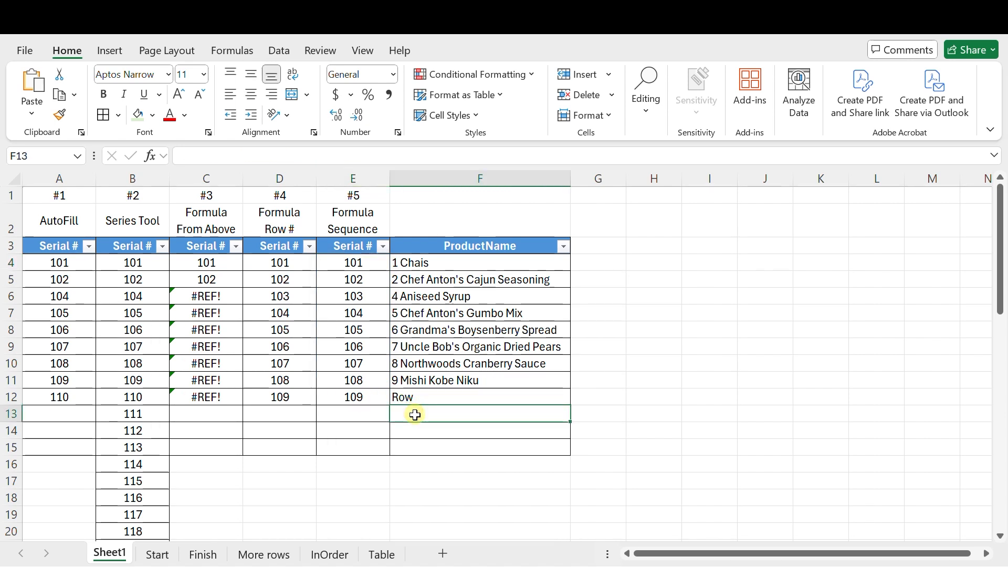
text(Row2)
key(Return)
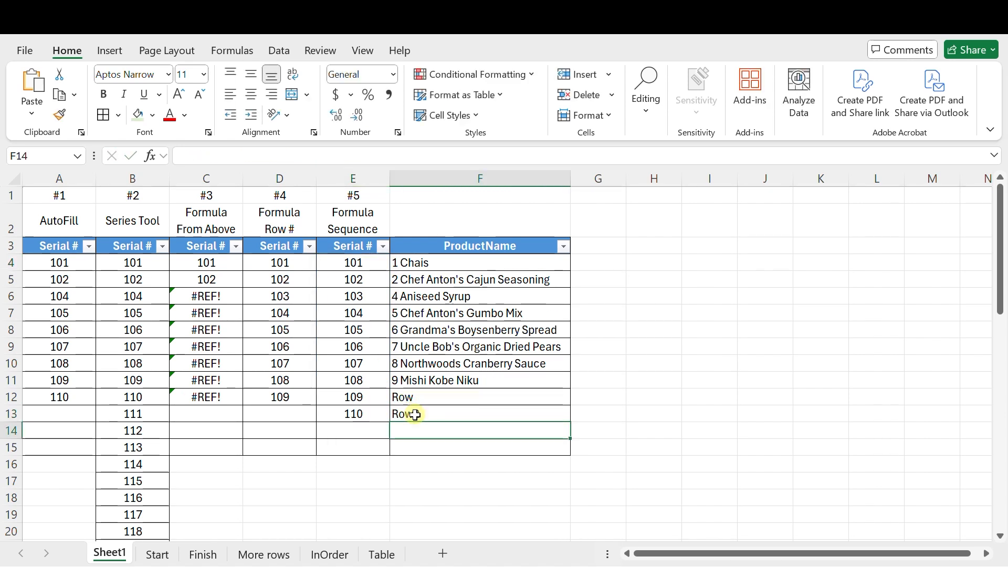
text(Row3)
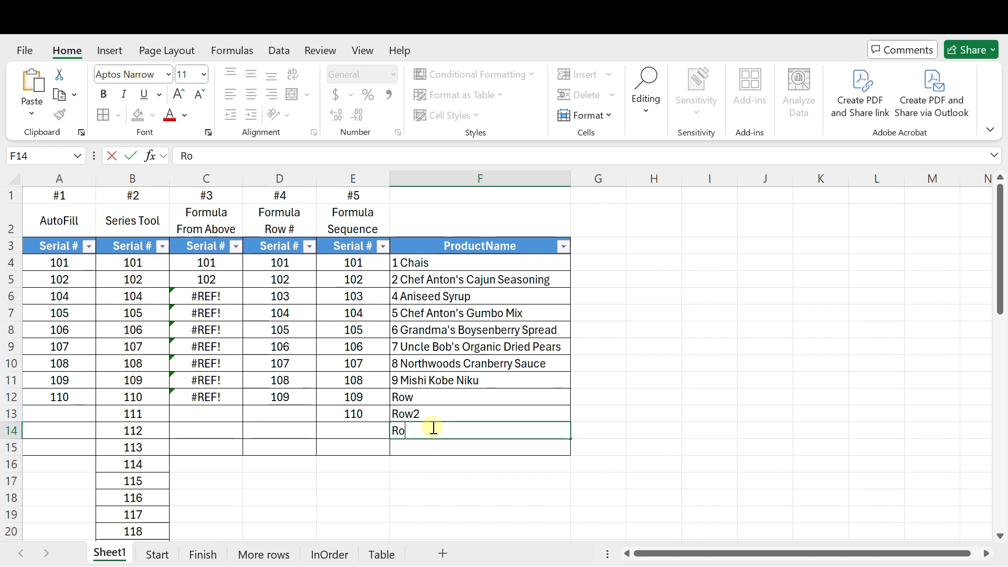
key(Return)
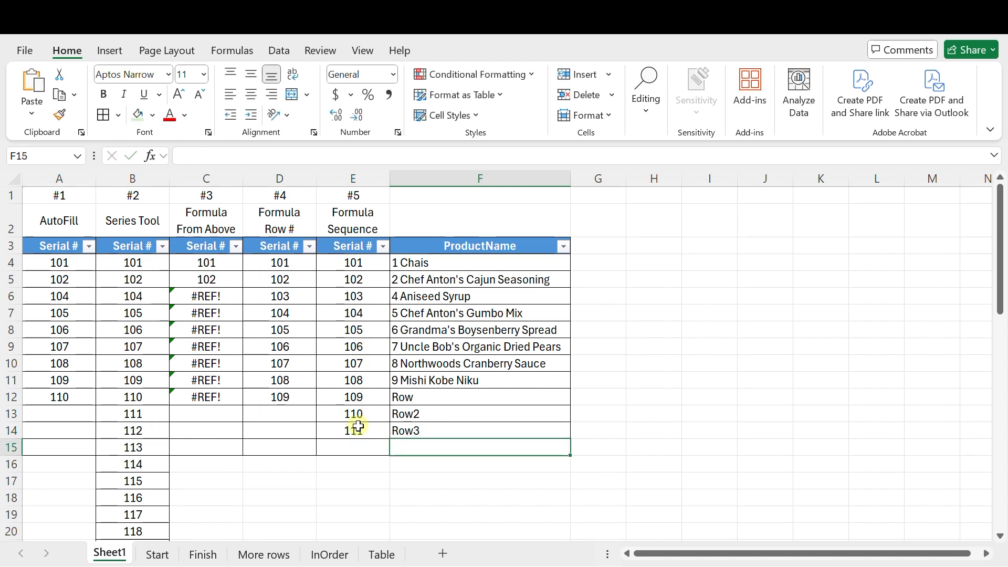
click(365, 265)
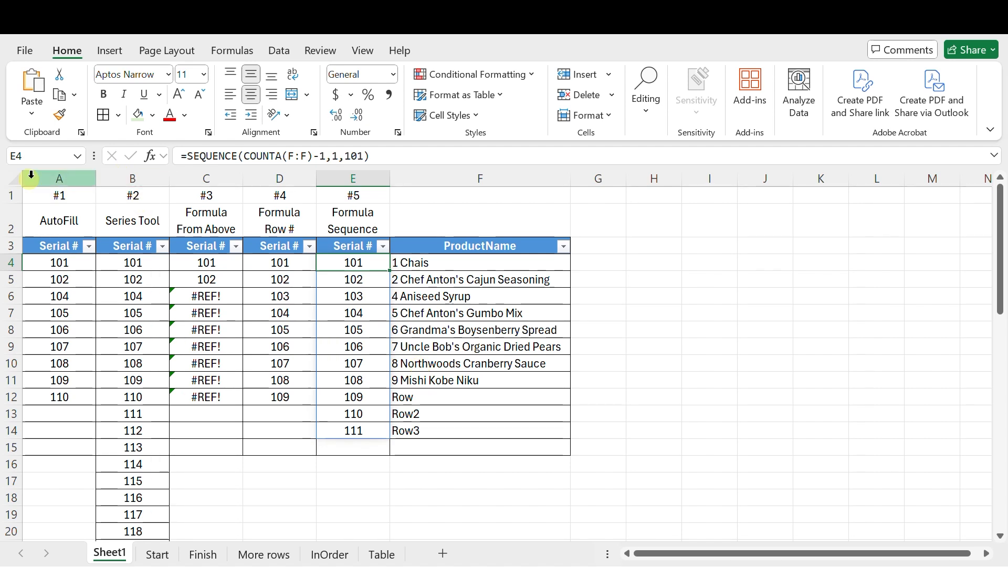
Highlight the entire AutoFill column A and Formula Sequence column E with the light green fill colour.
click(51, 177)
click(138, 115)
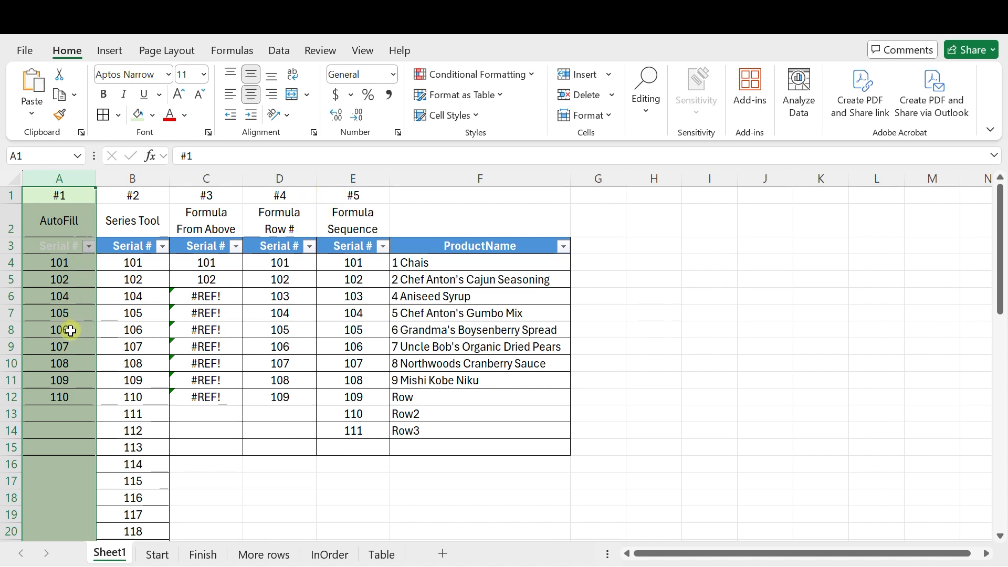
click(334, 178)
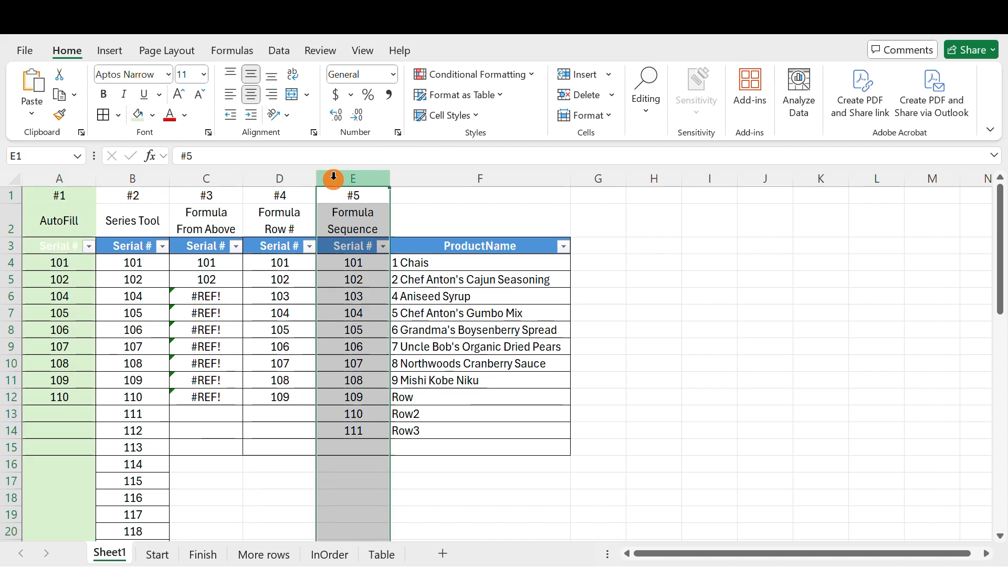
click(138, 115)
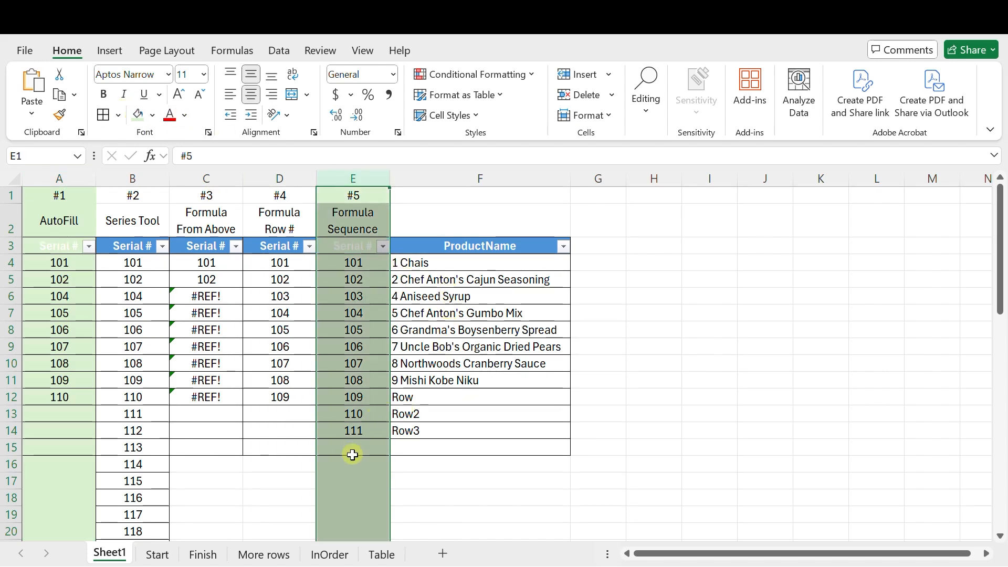
scroll(357, 456, down, 1)
scroll(357, 456, up, 1)
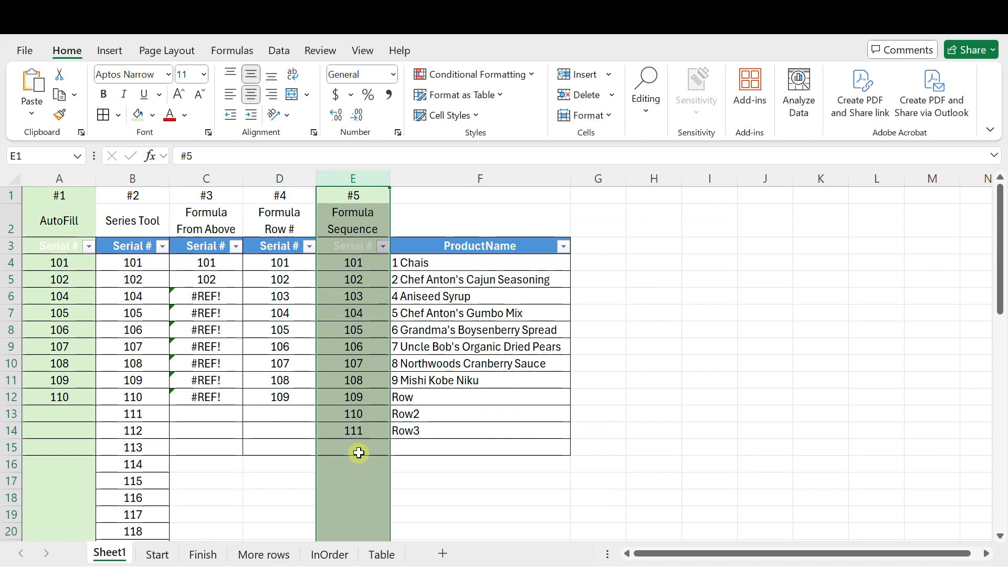